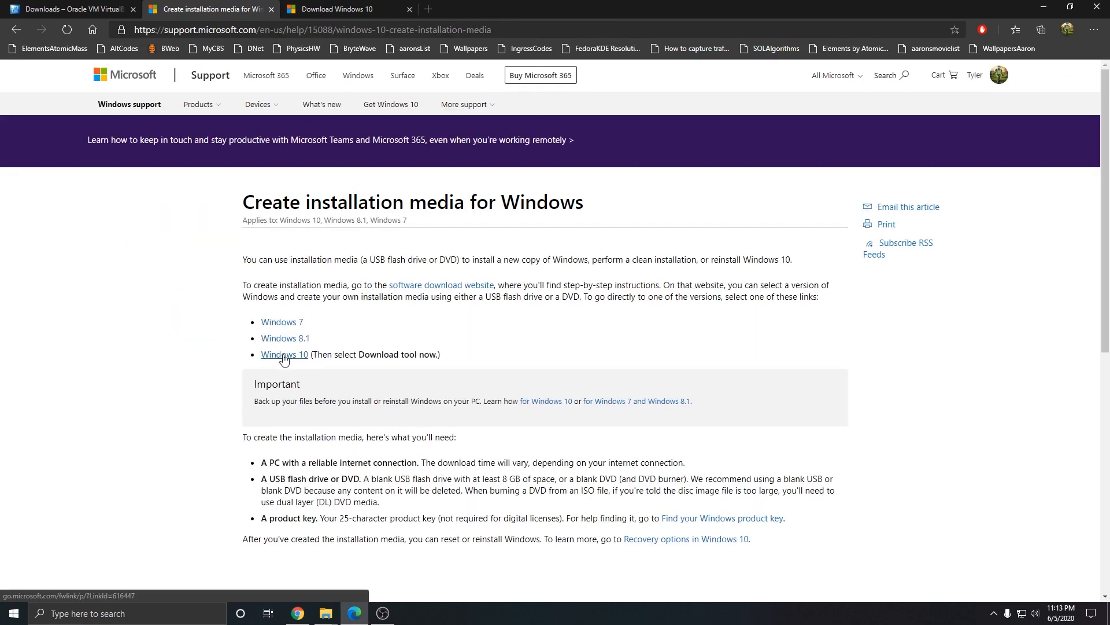
Step: Open Microsoft's Download Windows 10 page in a new tab from the support article's Windows 10 link
left_click(284, 355)
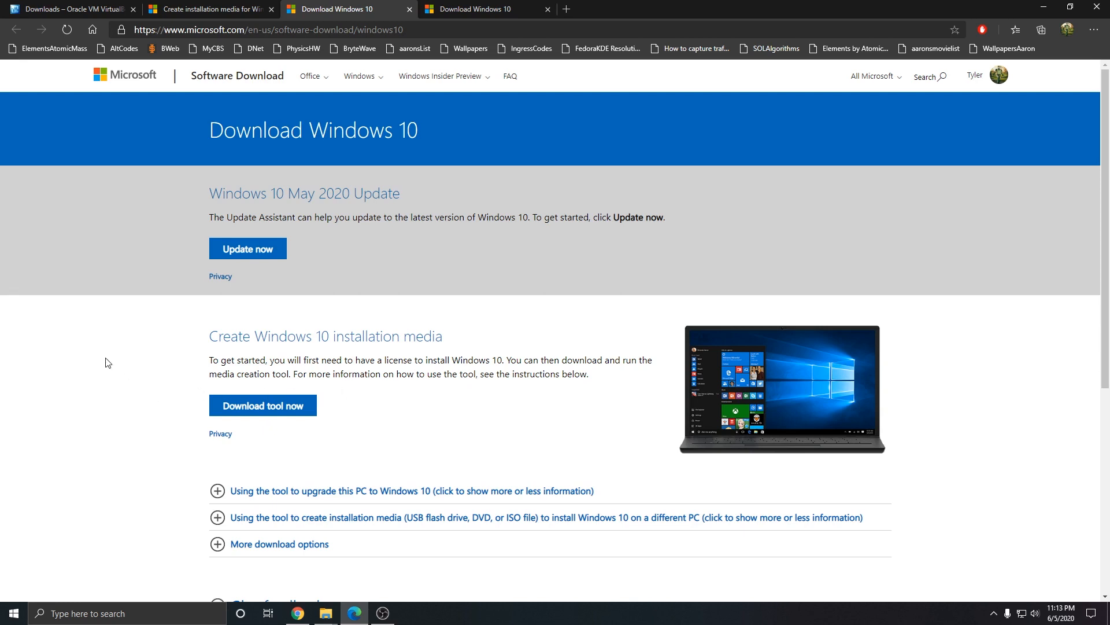
left_click(326, 613)
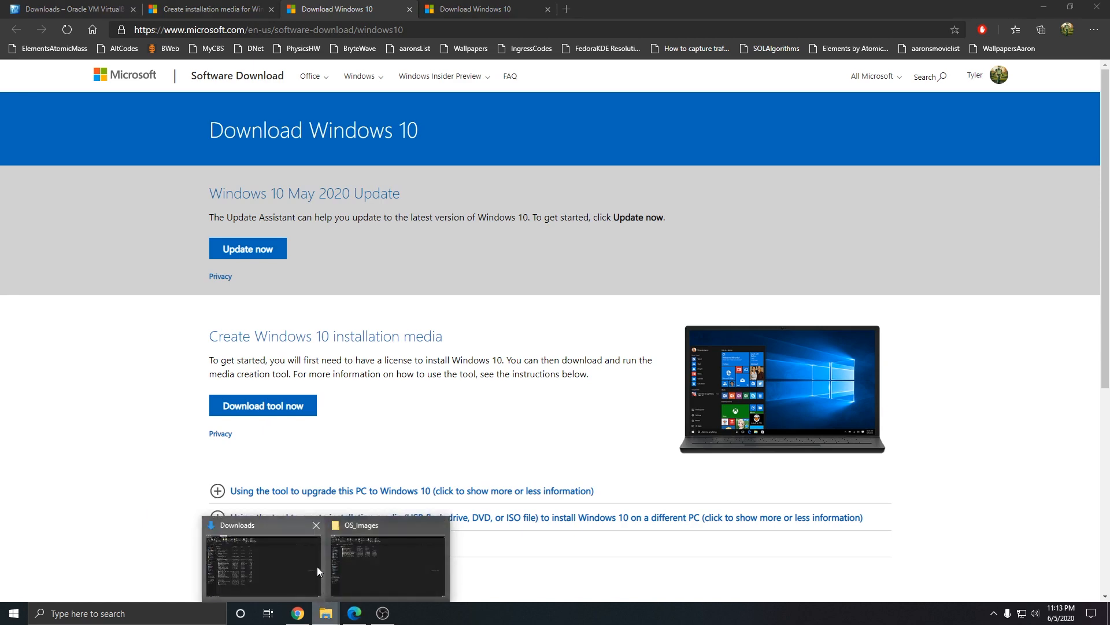
Step: Run MediaCreationTool2004.exe from the Downloads folder and approve the admin prompt
left_click(273, 519)
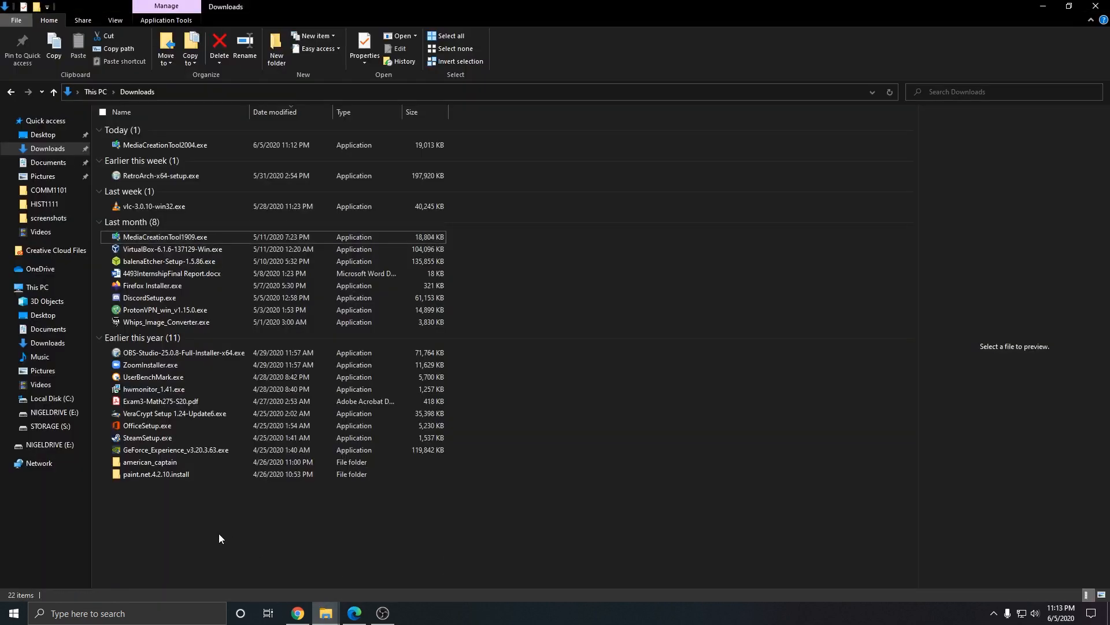
left_click(219, 533)
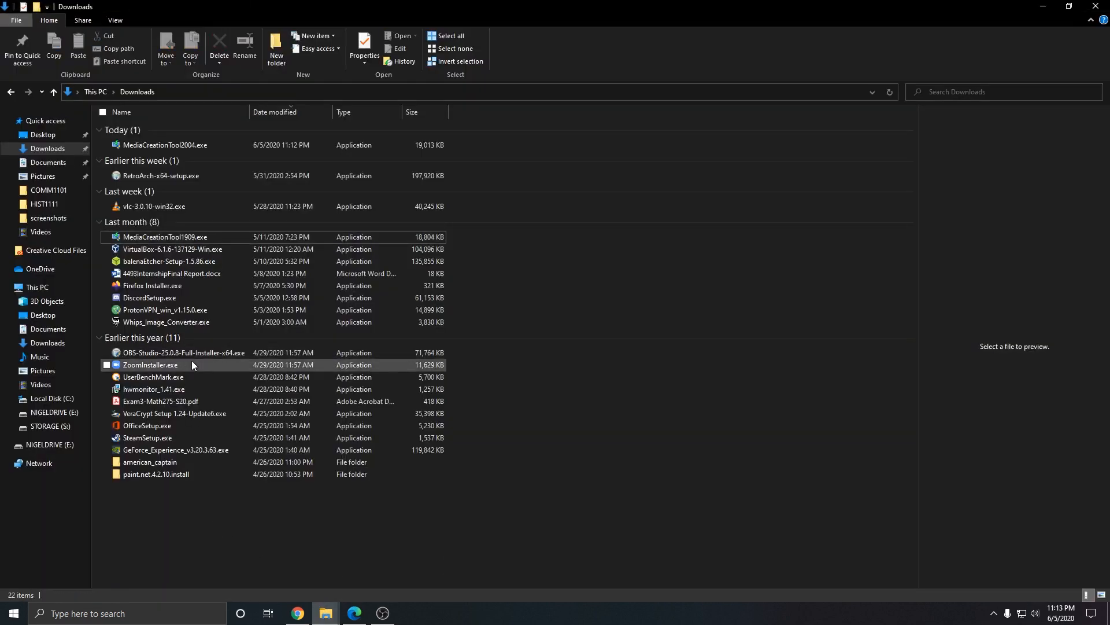
double_click(167, 146)
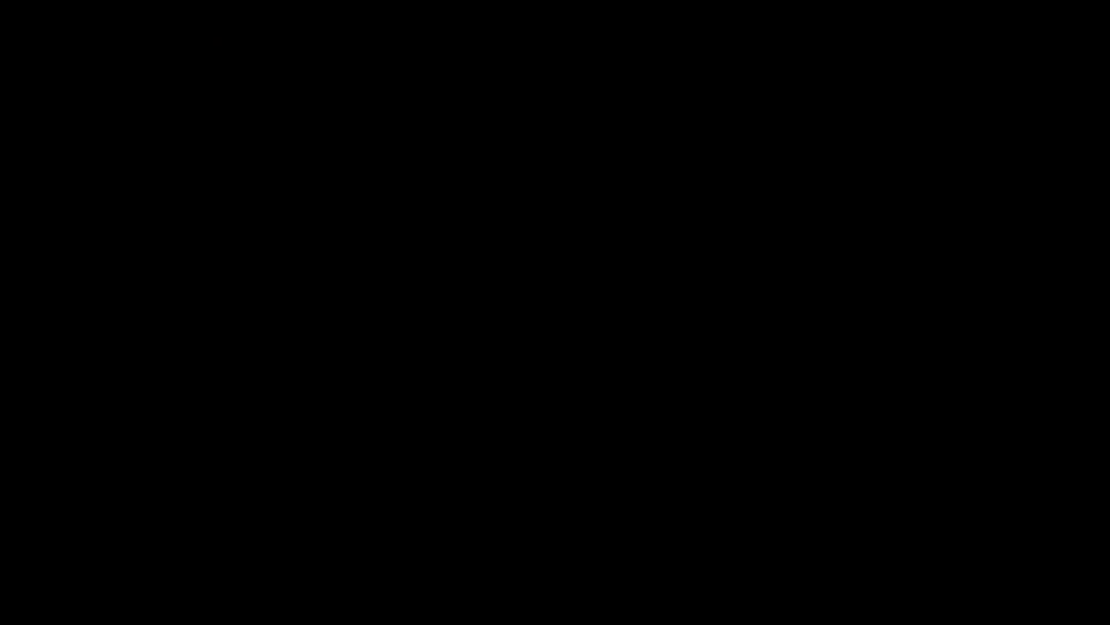
left_click(489, 387)
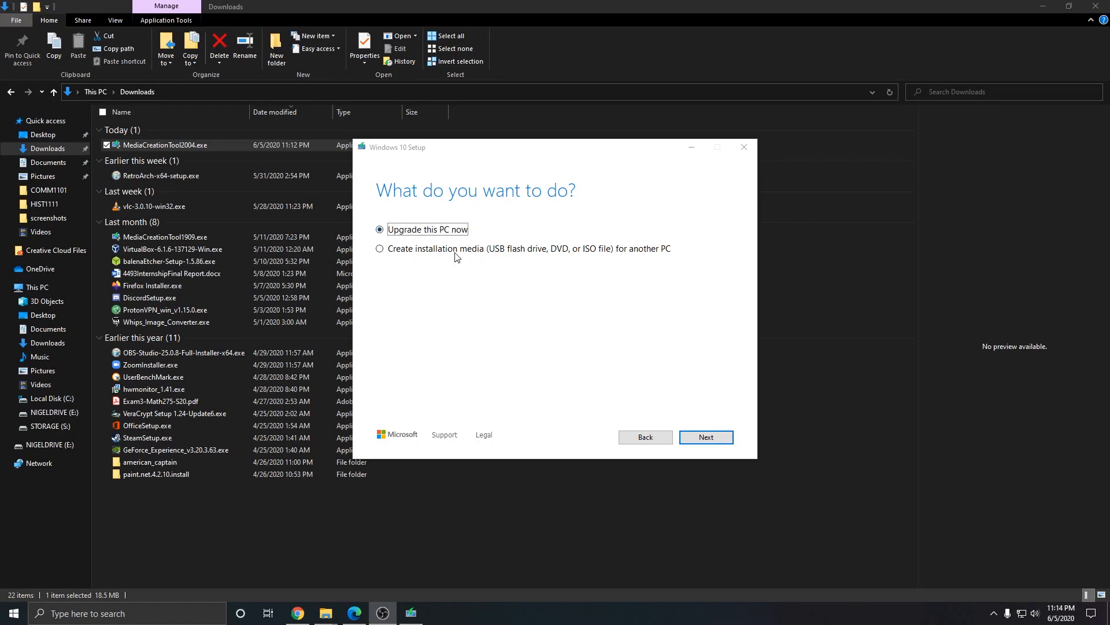
Step: Choose to create installation media as an ISO file, keeping the recommended language and edition options
left_click(431, 254)
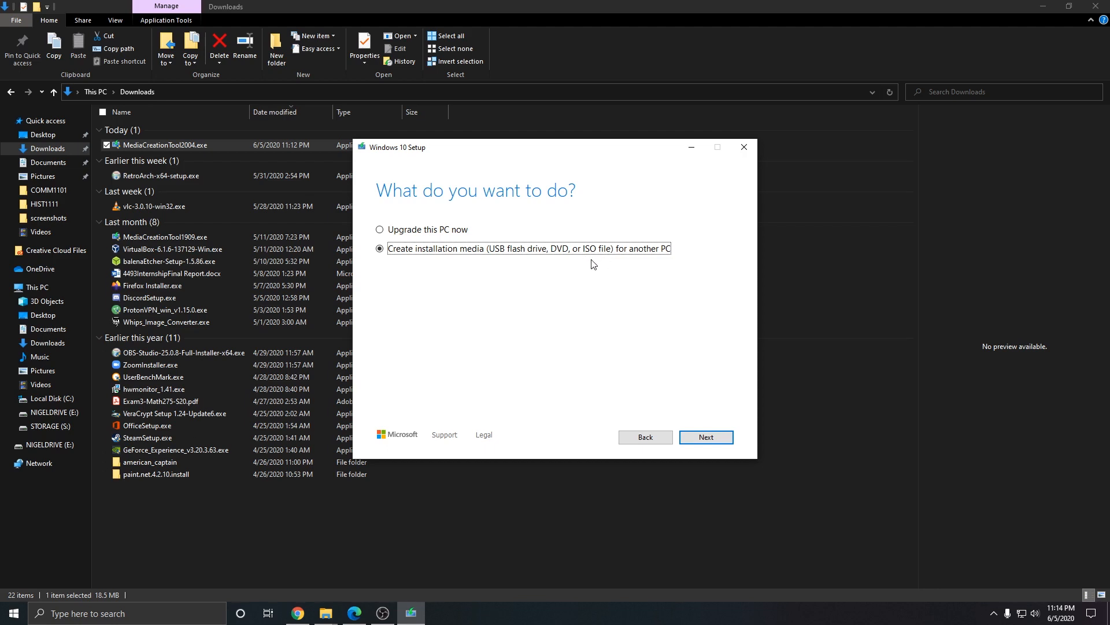
left_click(701, 441)
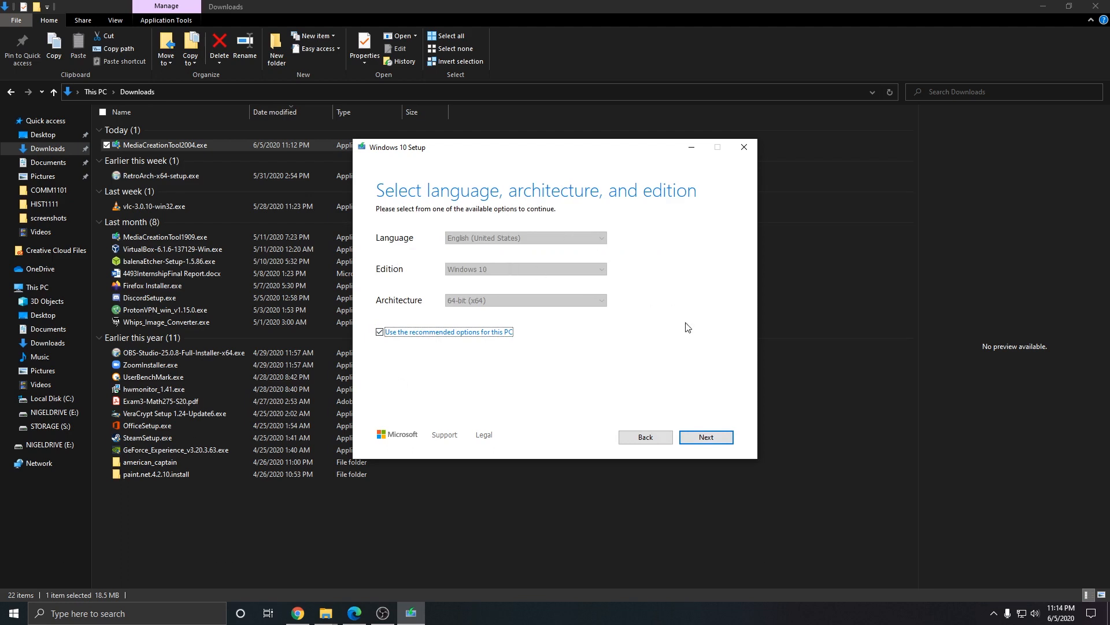
left_click(701, 440)
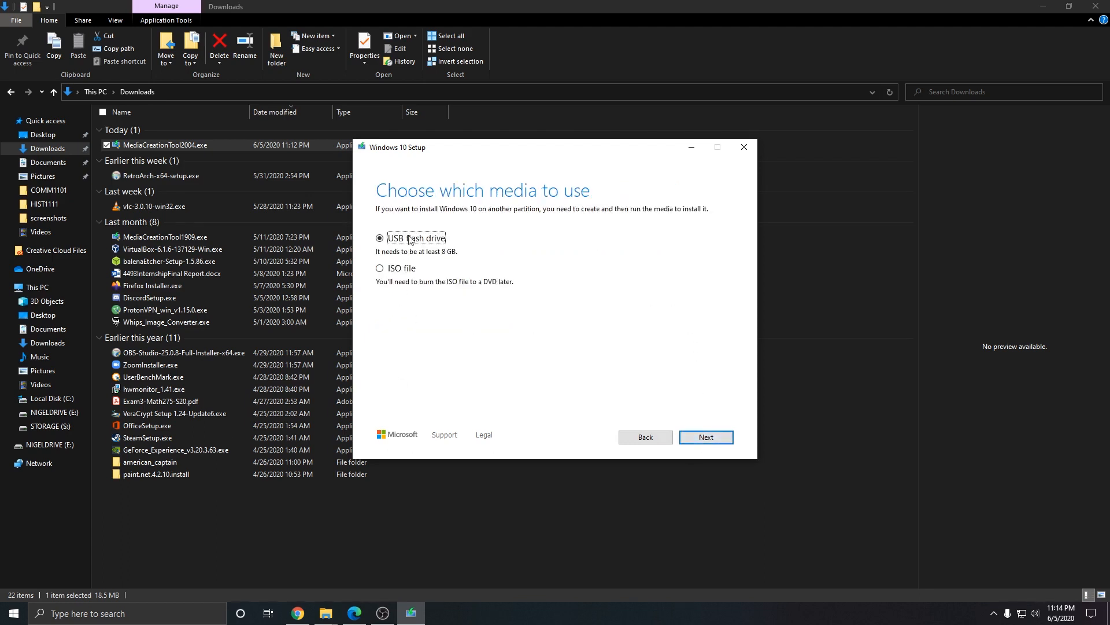
left_click(383, 267)
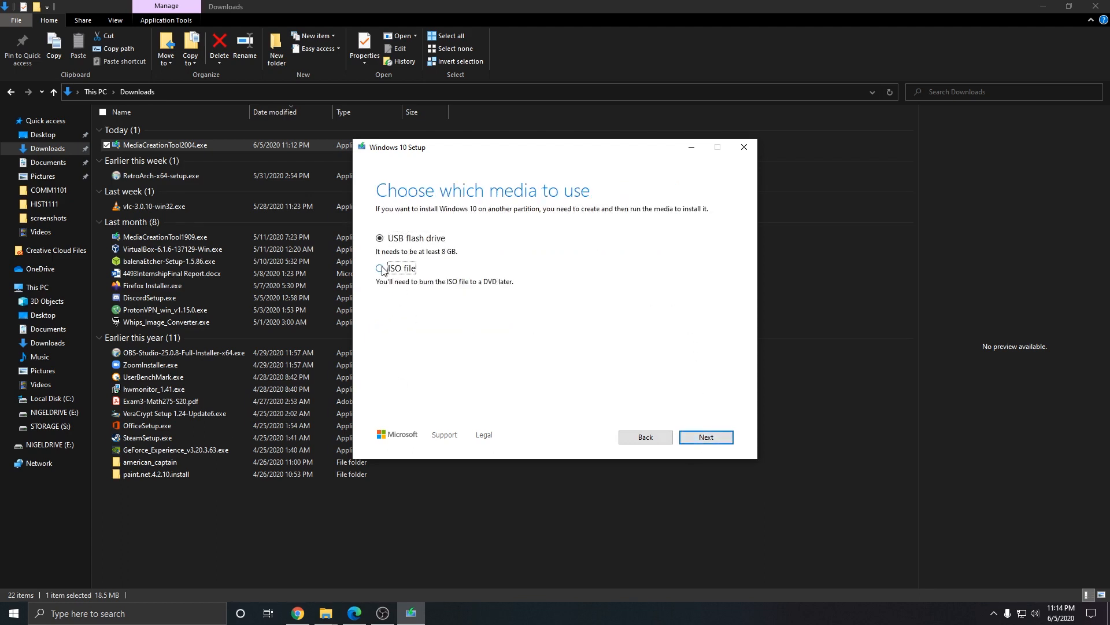
left_click(399, 239)
left_click(379, 268)
left_click(710, 439)
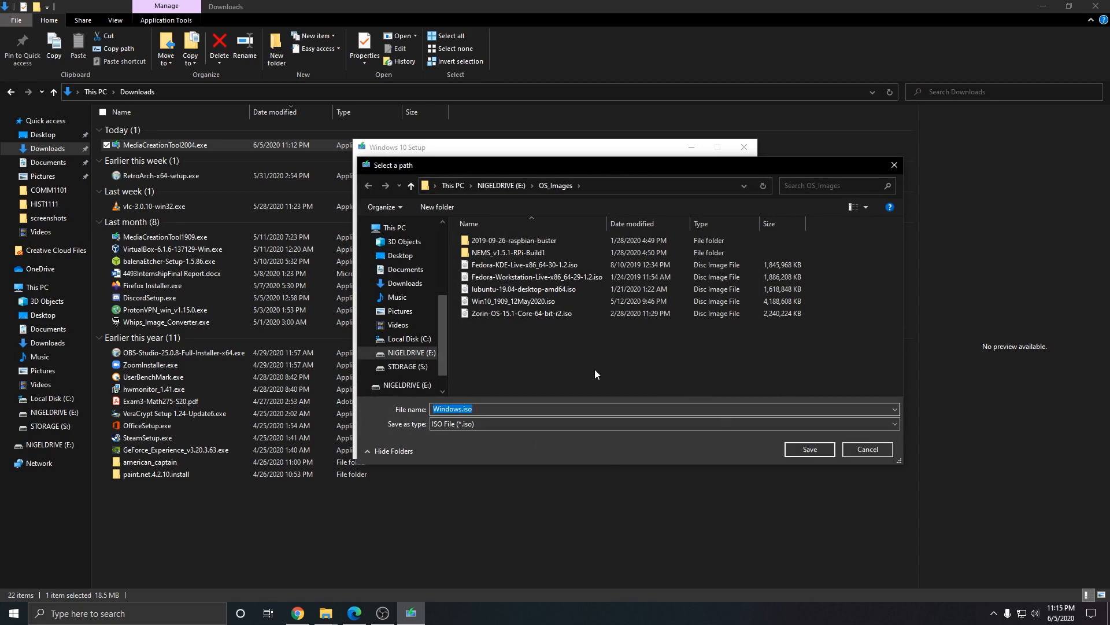
Step: Save Windows.iso into the Downloads folder and let setup start the download
left_click(405, 283)
left_click(805, 449)
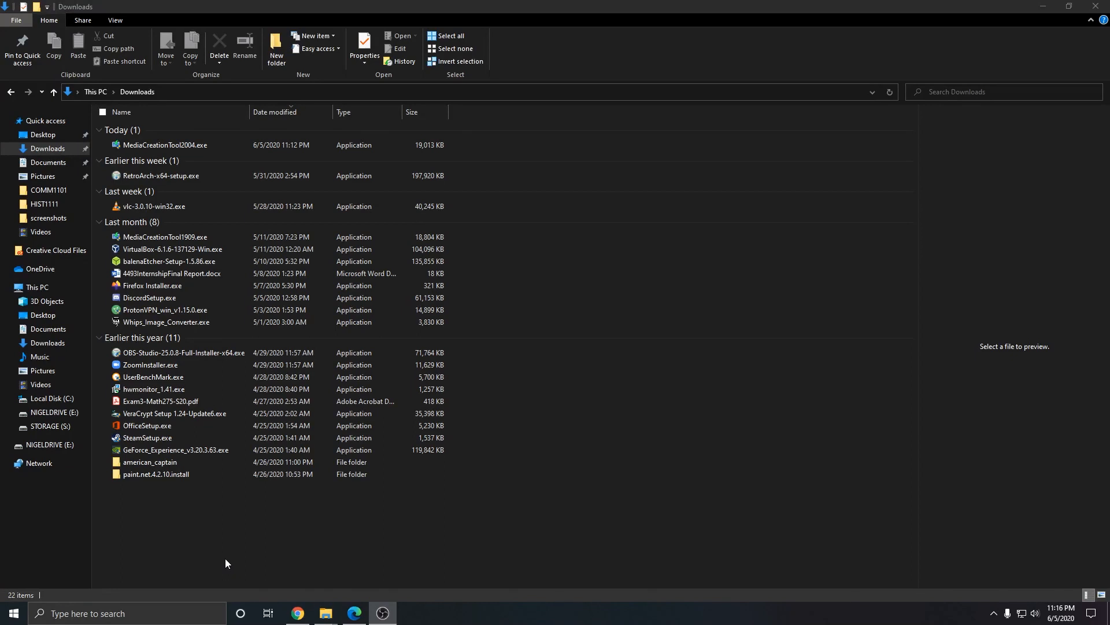
Step: Launch the VirtualBox 6.1.6 installer, then cancel it, leaving the existing installation unchanged
double_click(196, 252)
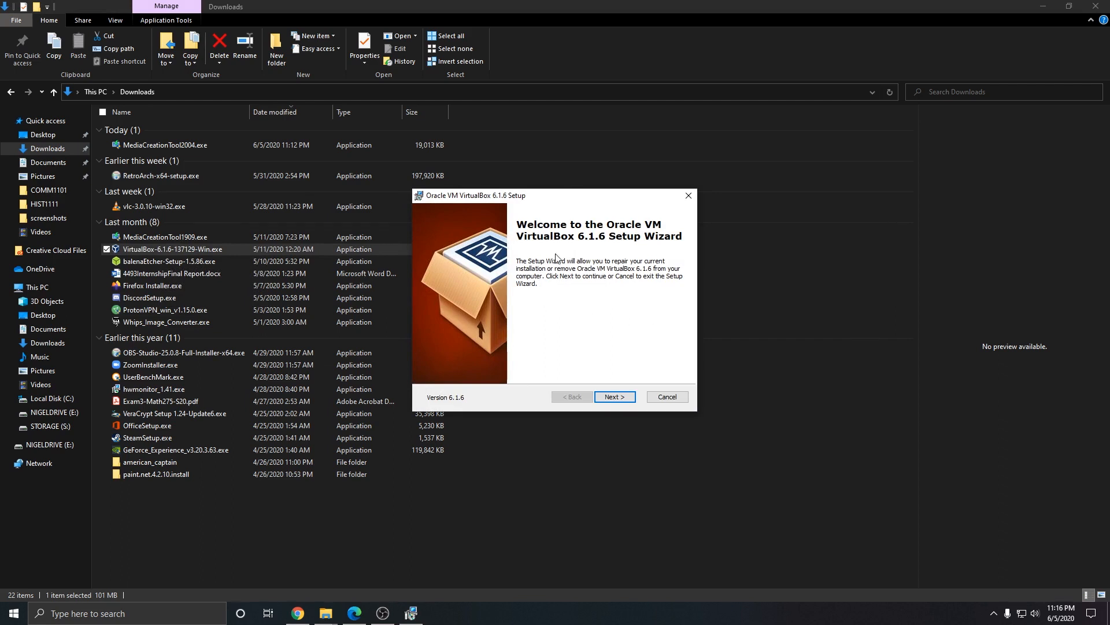
left_click(615, 396)
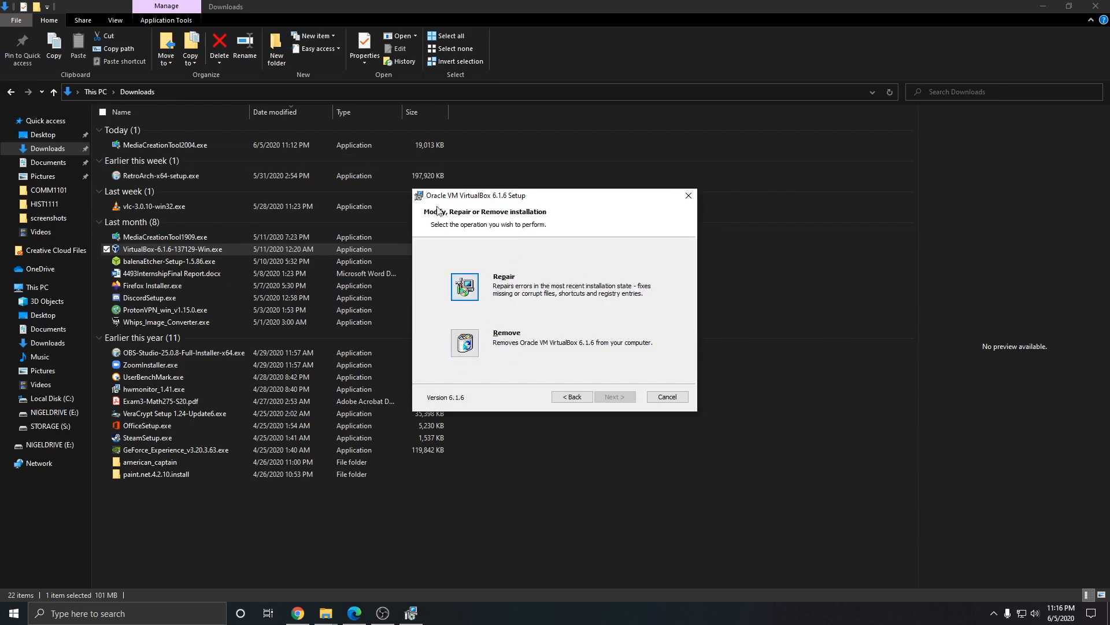
left_click(688, 198)
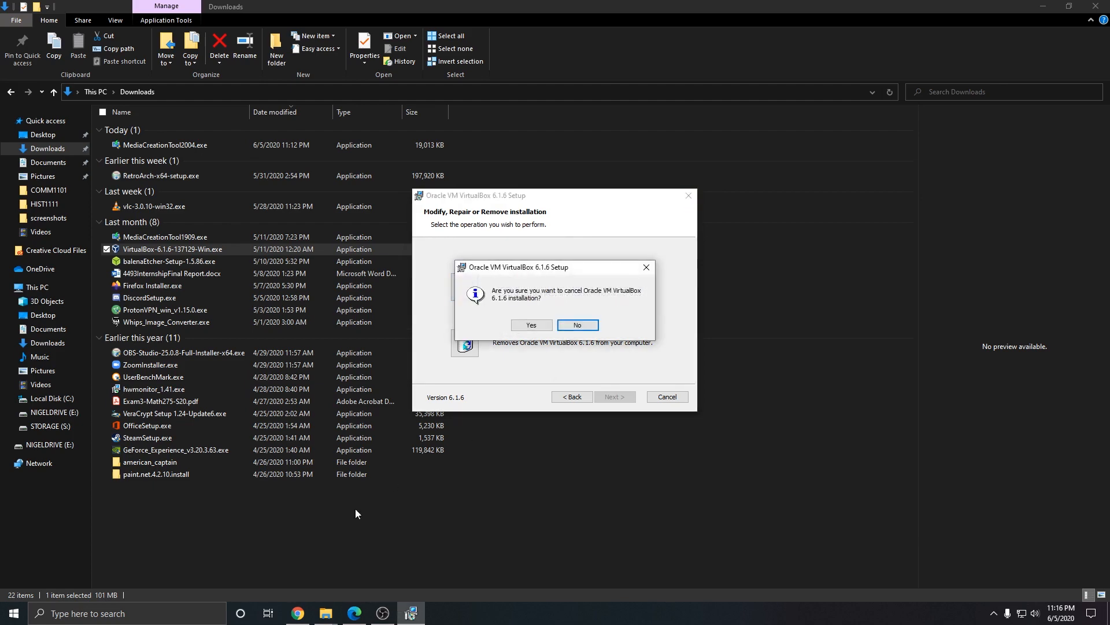
left_click(531, 325)
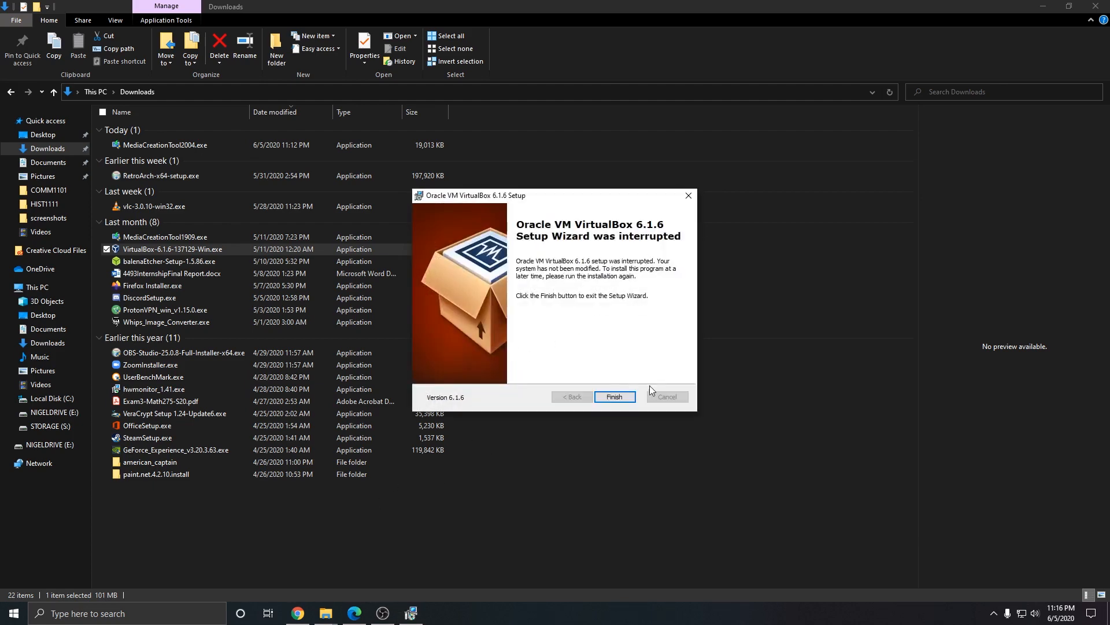
left_click(618, 397)
Step: Launch VirtualBox from Start search and begin a new machine named win10test
key("super")
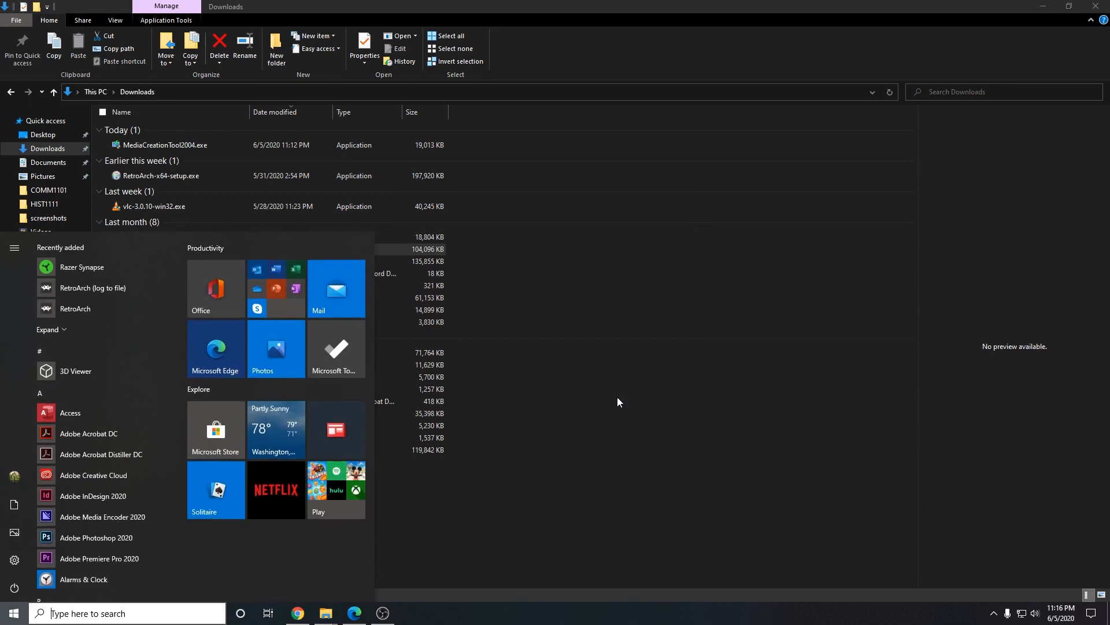
type("virtu")
key("Return")
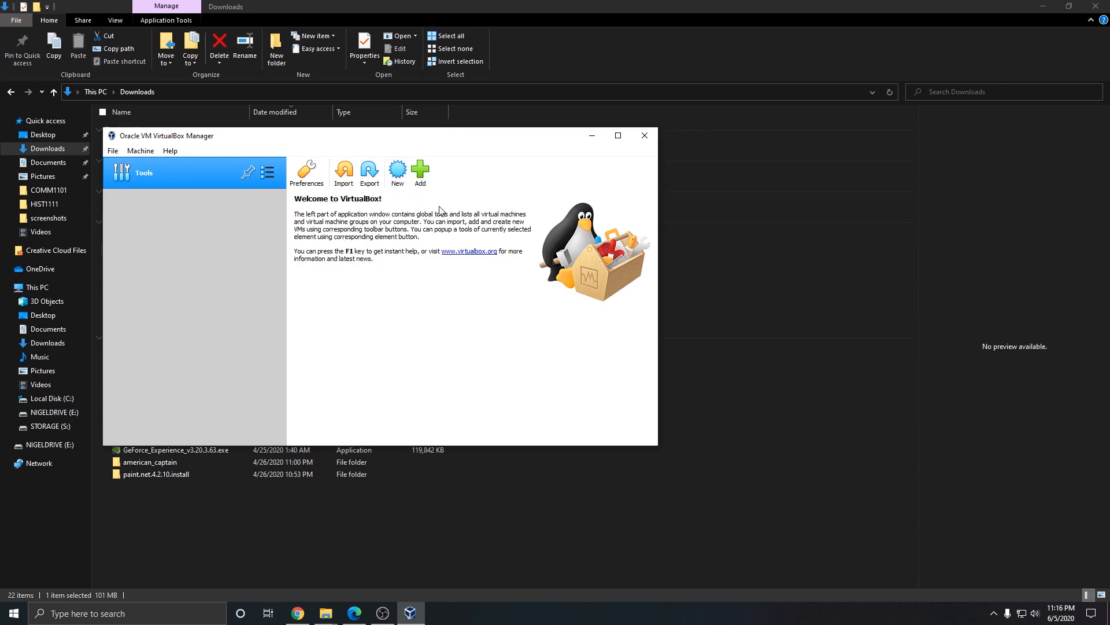
left_click(399, 173)
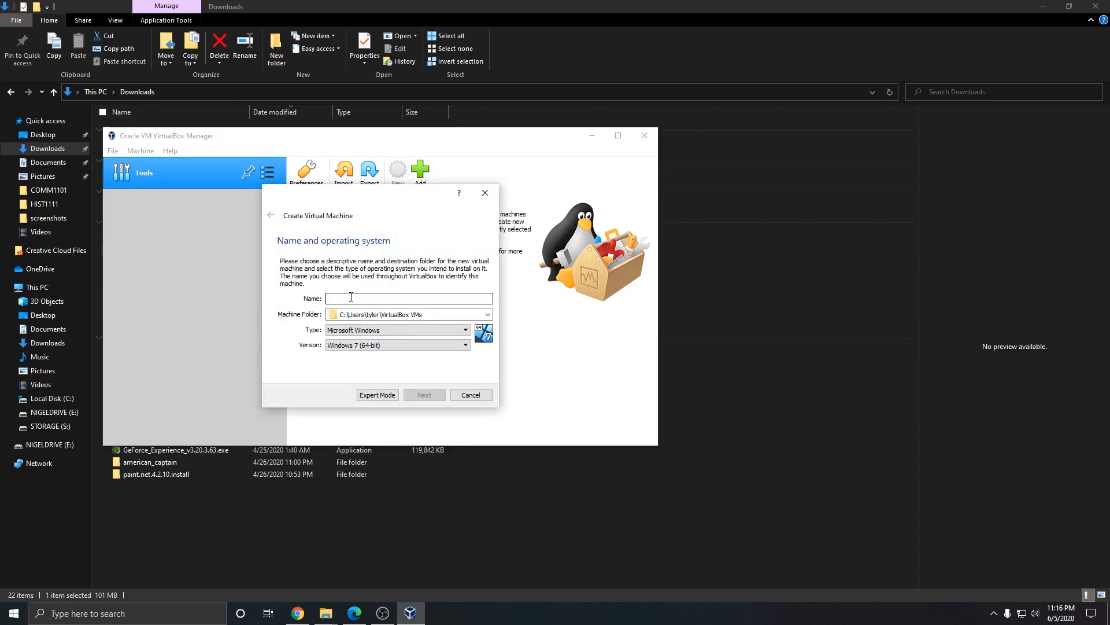
type("win10test")
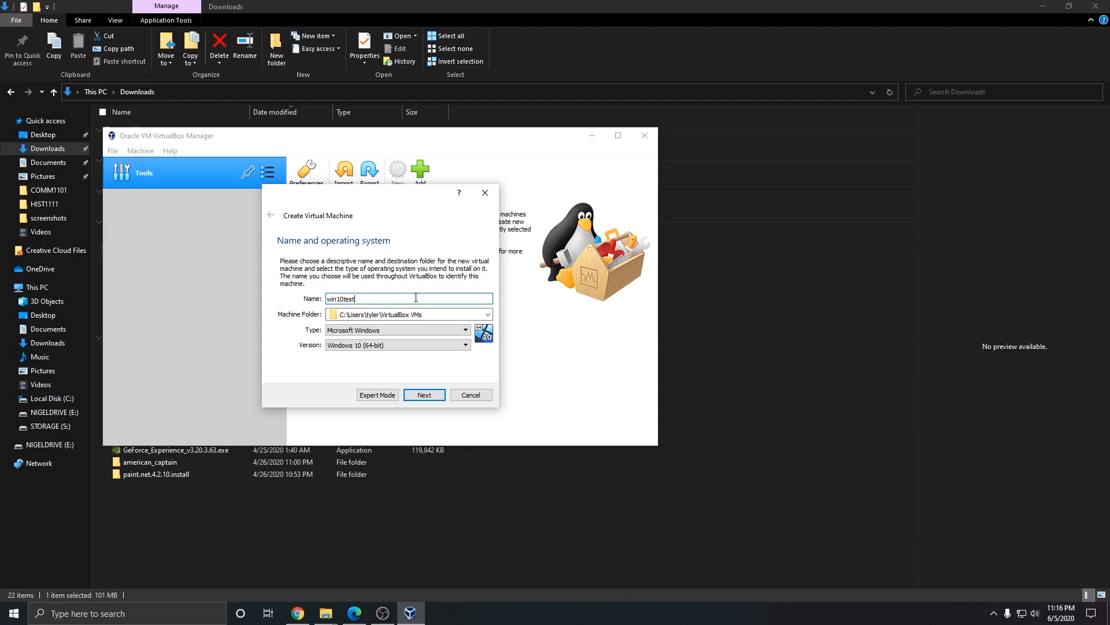
Step: Keep the default machine folder for the new VM
left_click(488, 314)
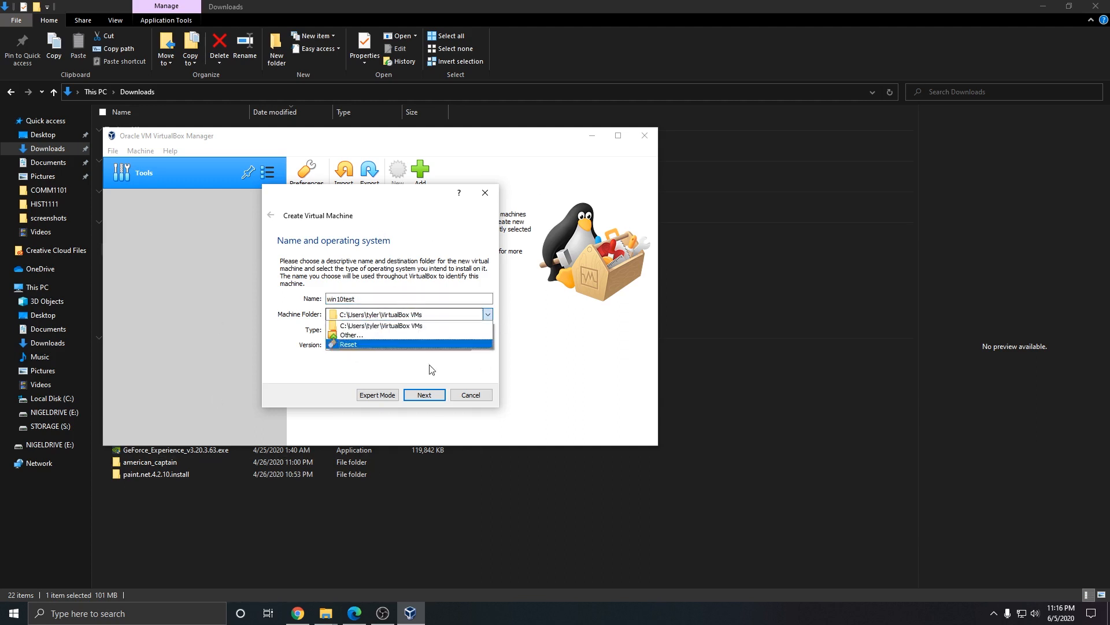
left_click(362, 374)
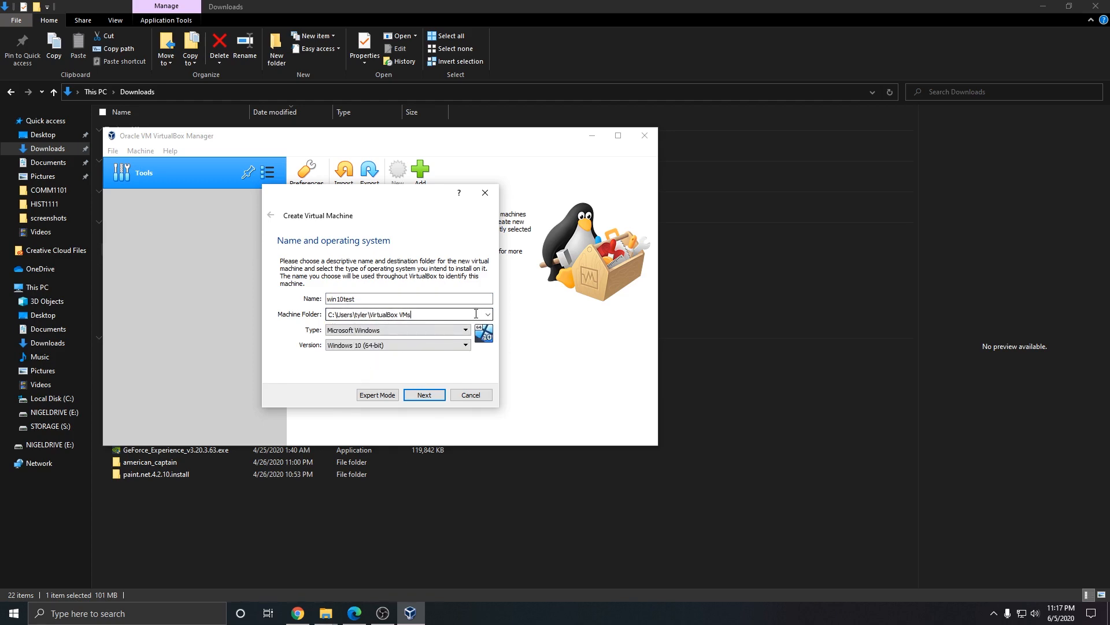
left_click(377, 314)
left_click(371, 337)
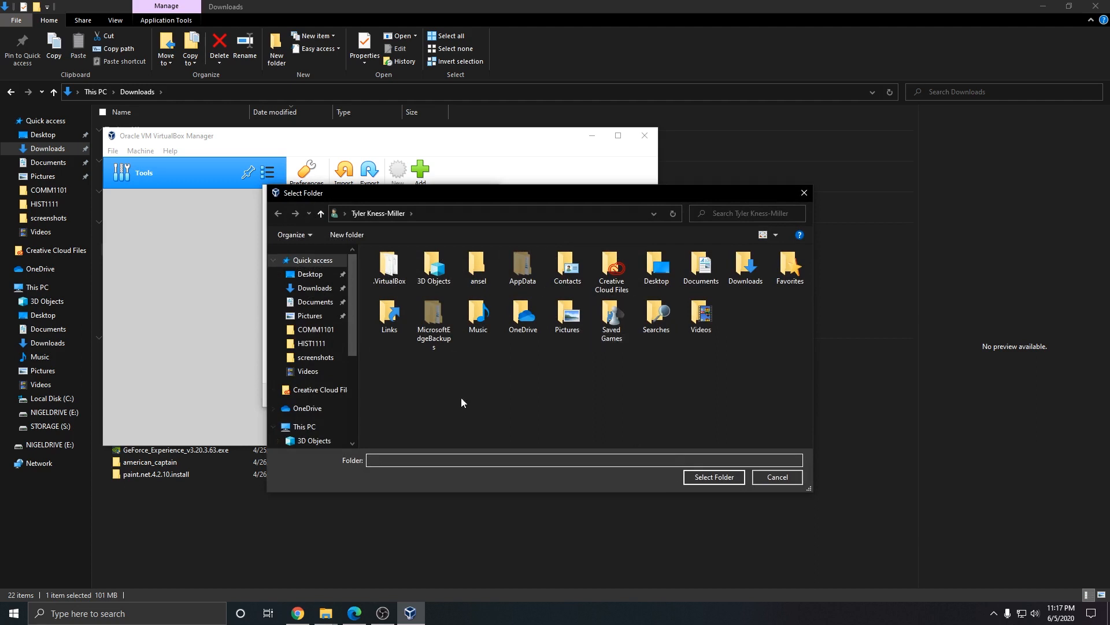
left_click(804, 192)
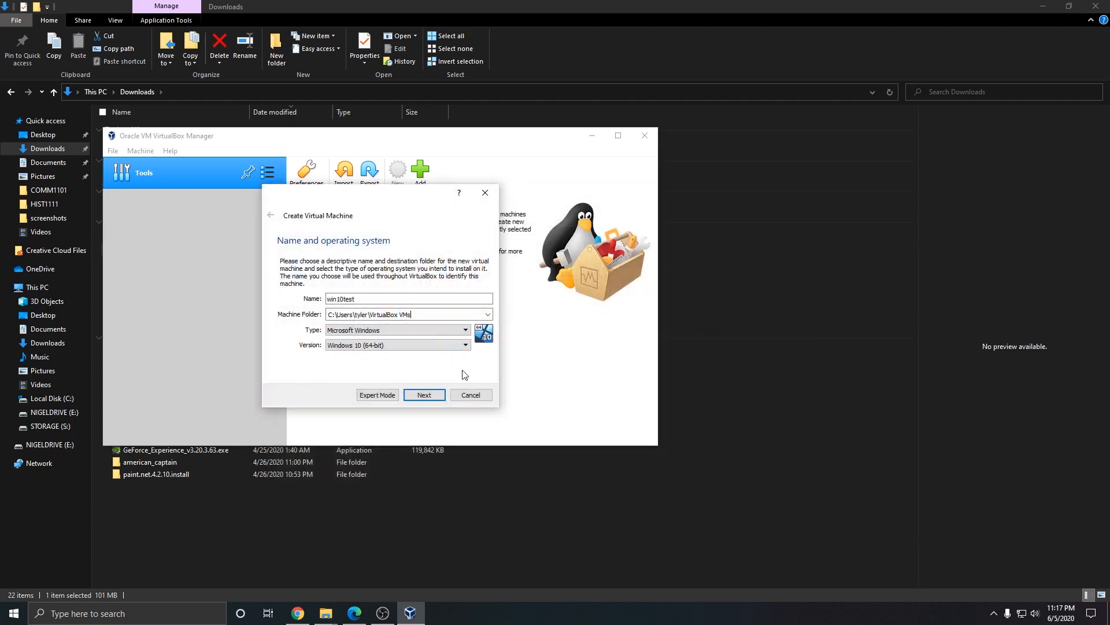
Step: Set the type to Microsoft Windows and the version to Windows 10 (64-bit)
left_click(357, 332)
left_click(357, 334)
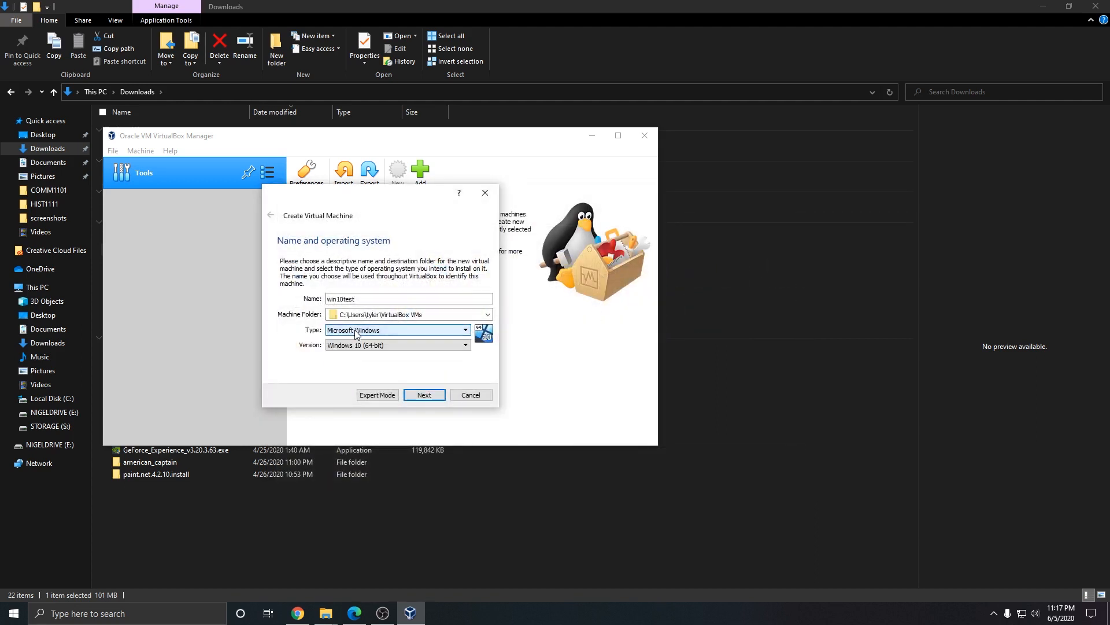
left_click(364, 347)
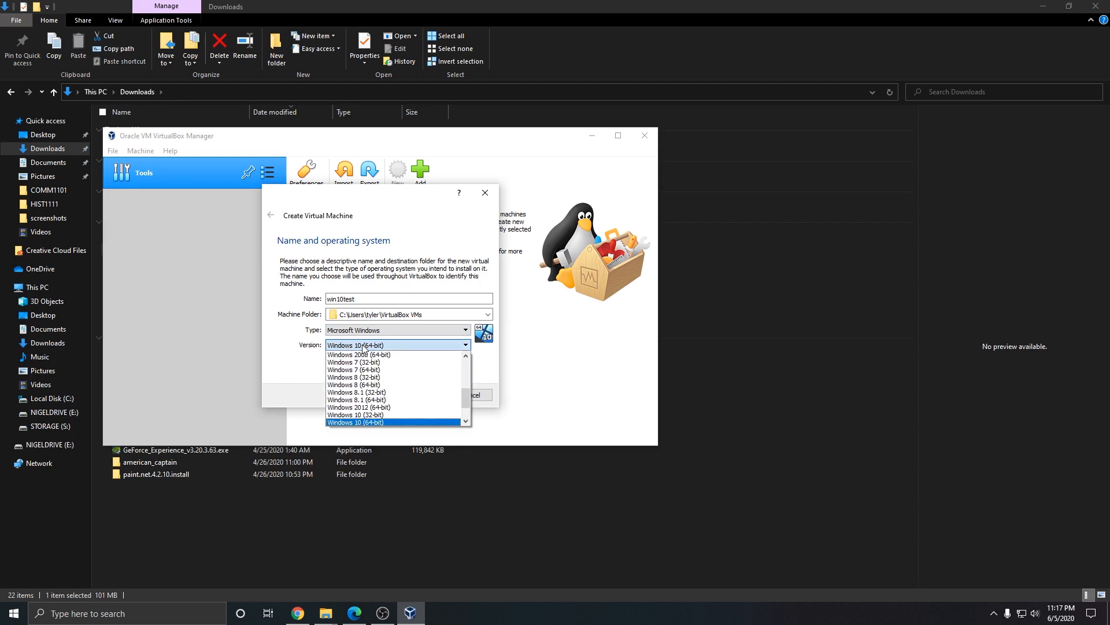
left_click(363, 347)
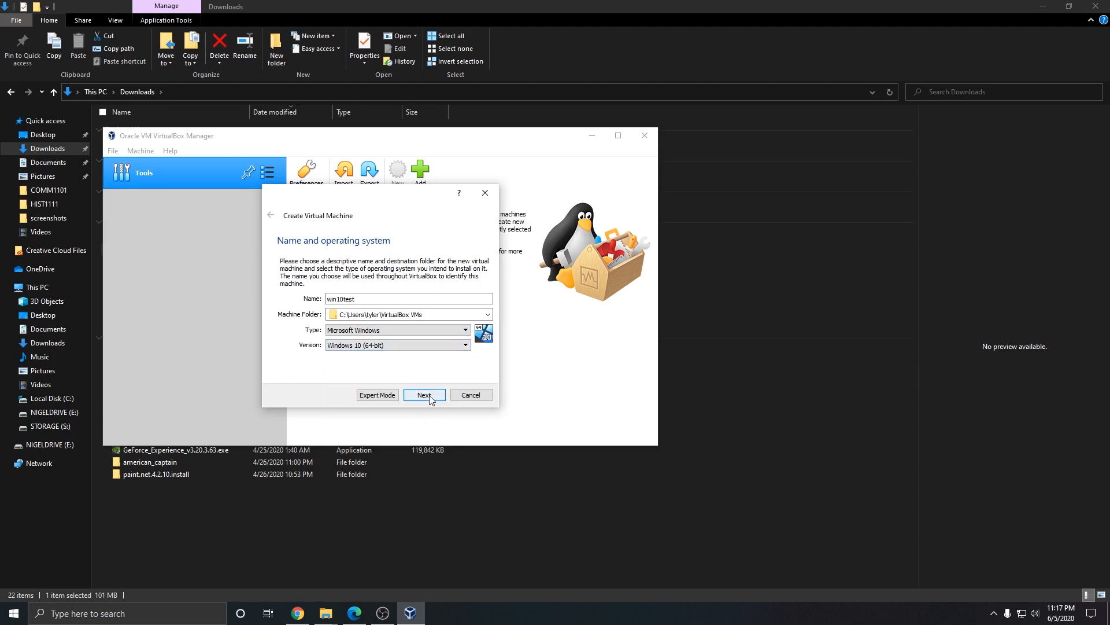
left_click(425, 395)
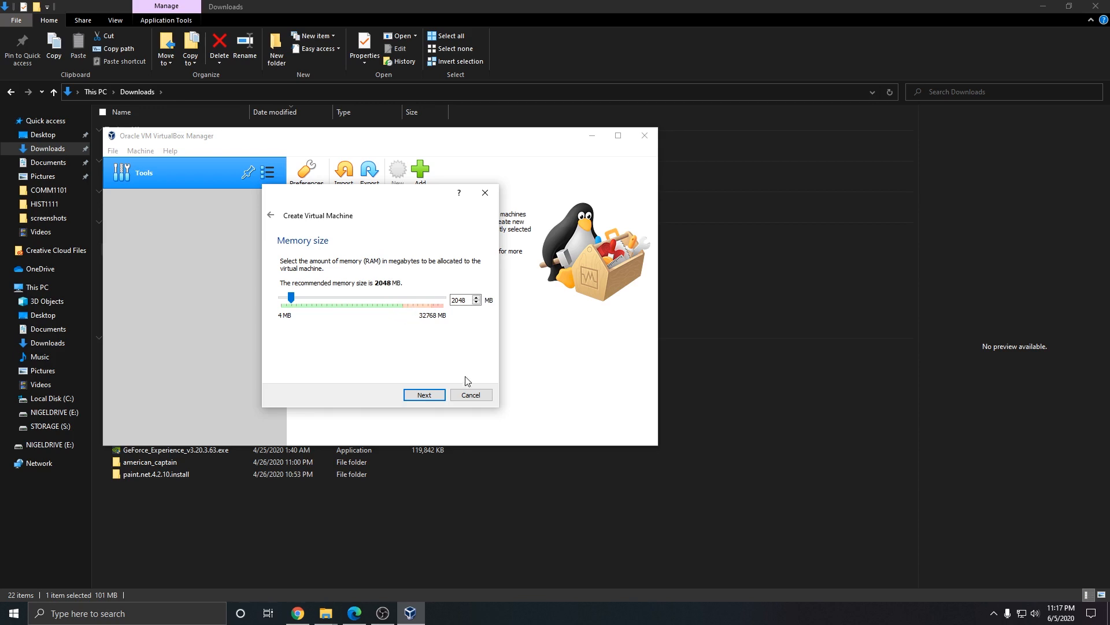
Step: Accept the recommended 2048 MB of RAM and continue
left_click(409, 398)
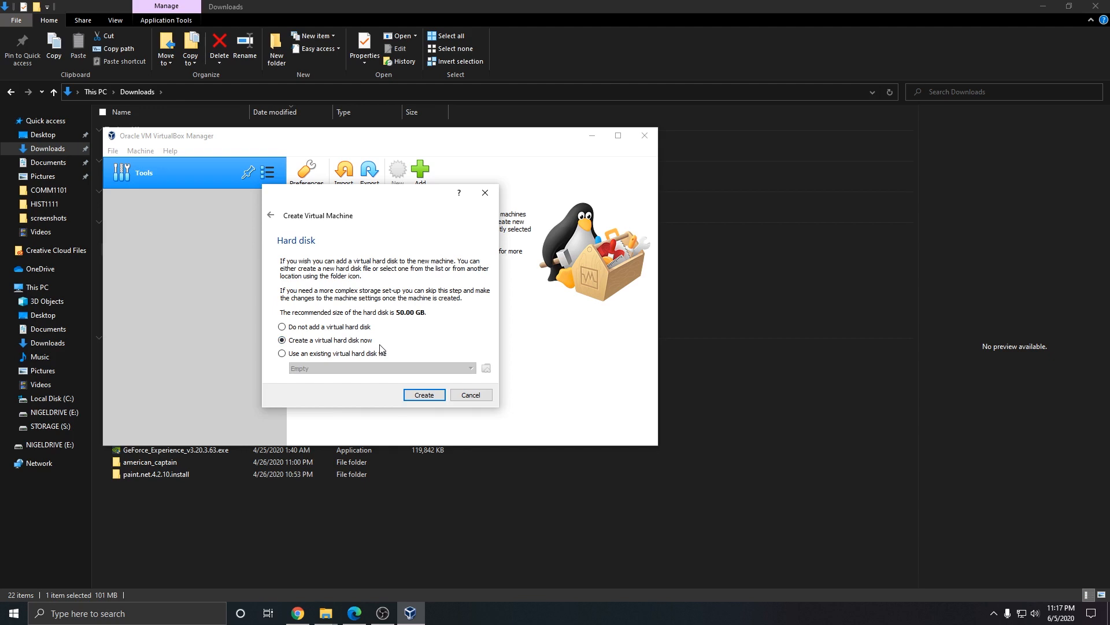
Step: Create a dynamically allocated 50 GB VDI disk for win10test, then start the VM
left_click(437, 397)
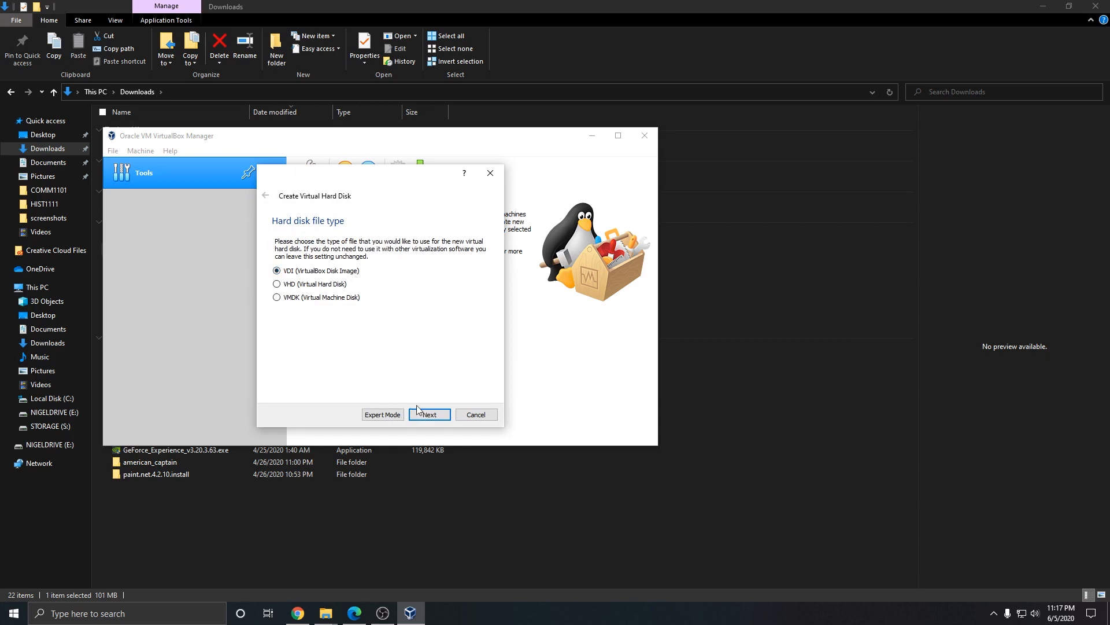
left_click(440, 416)
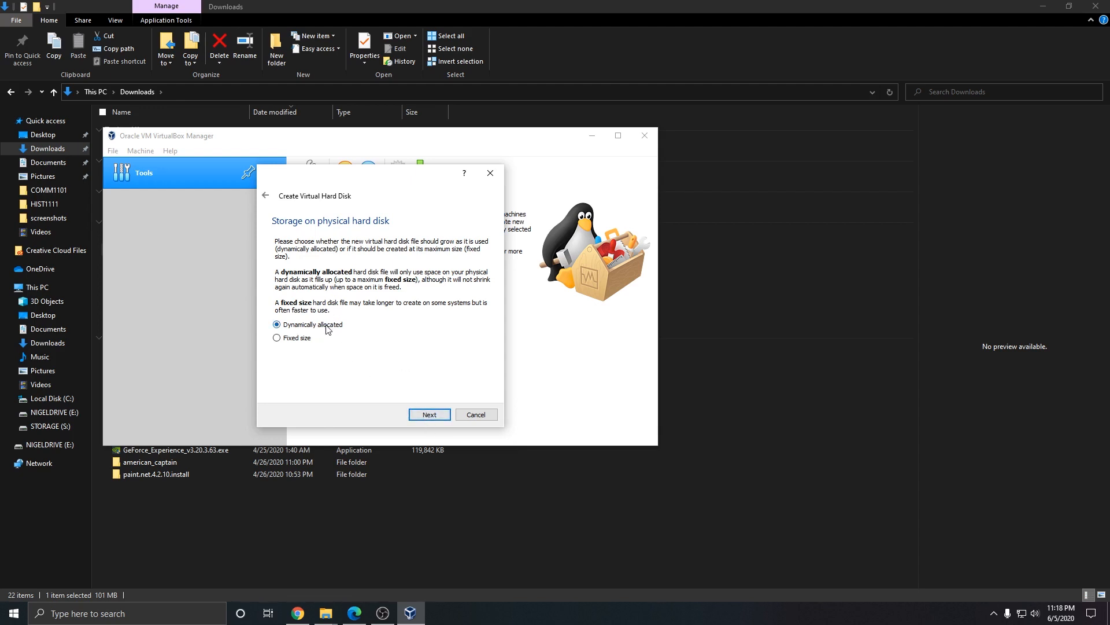
left_click(428, 413)
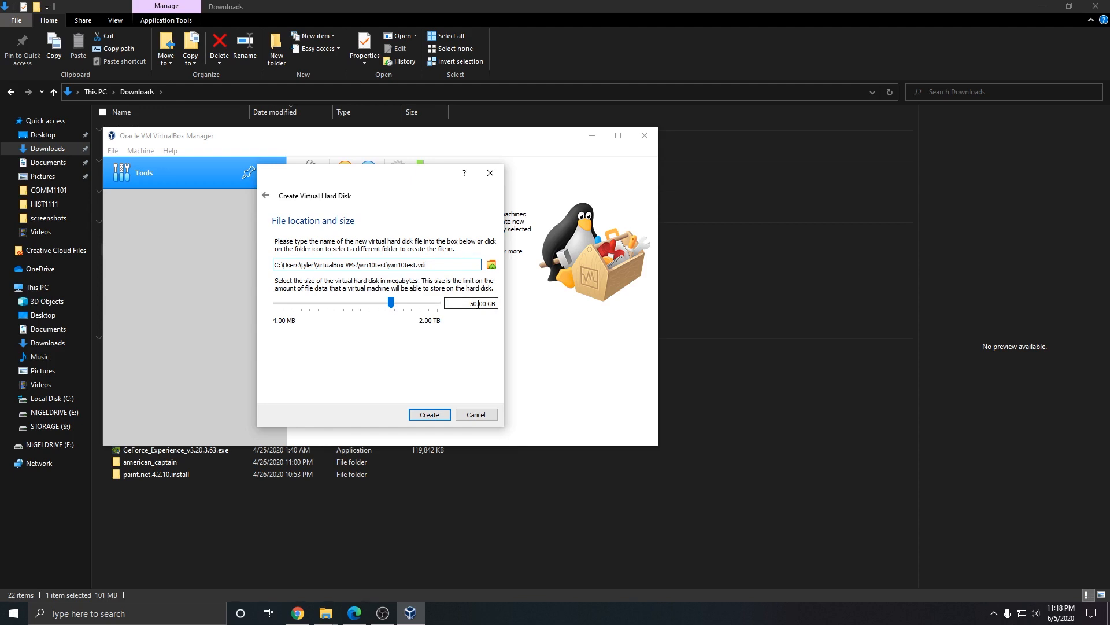
left_click(429, 415)
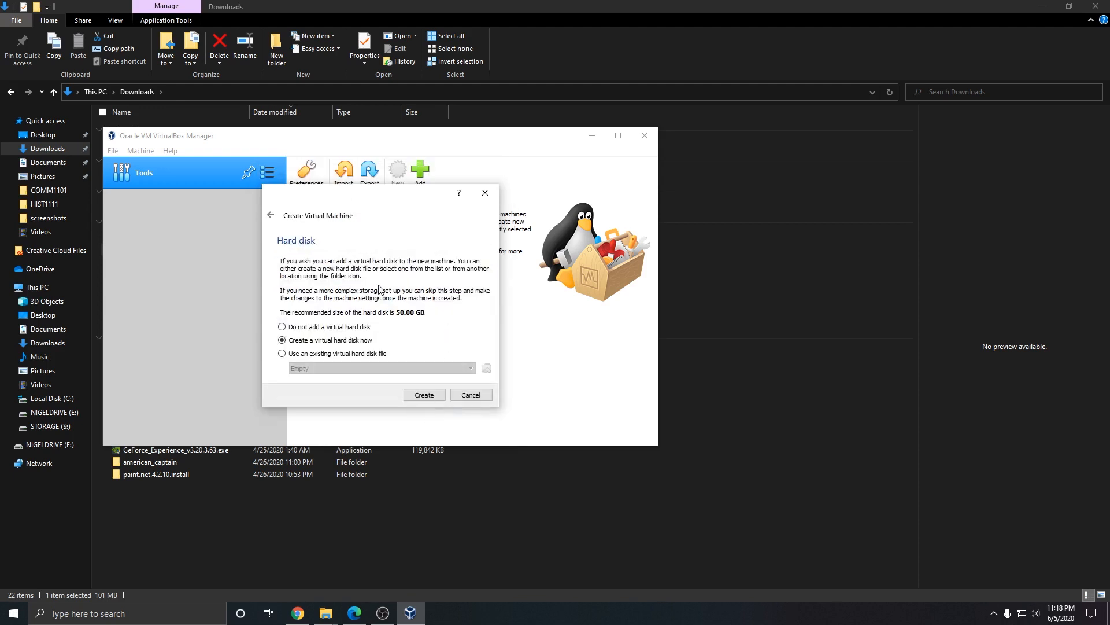
left_click(427, 398)
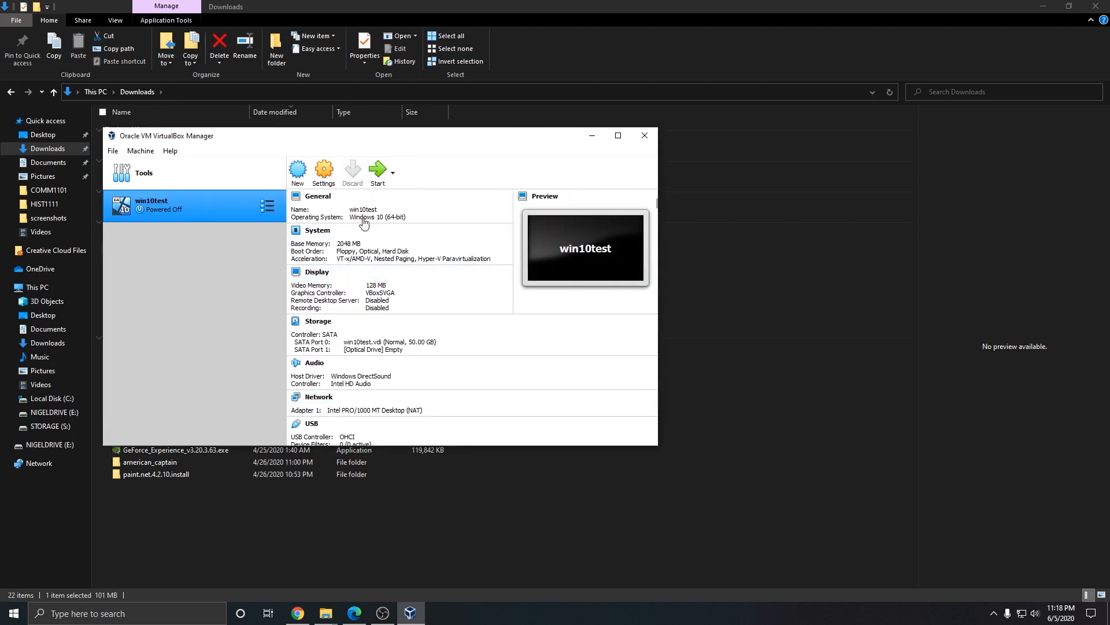
left_click(375, 175)
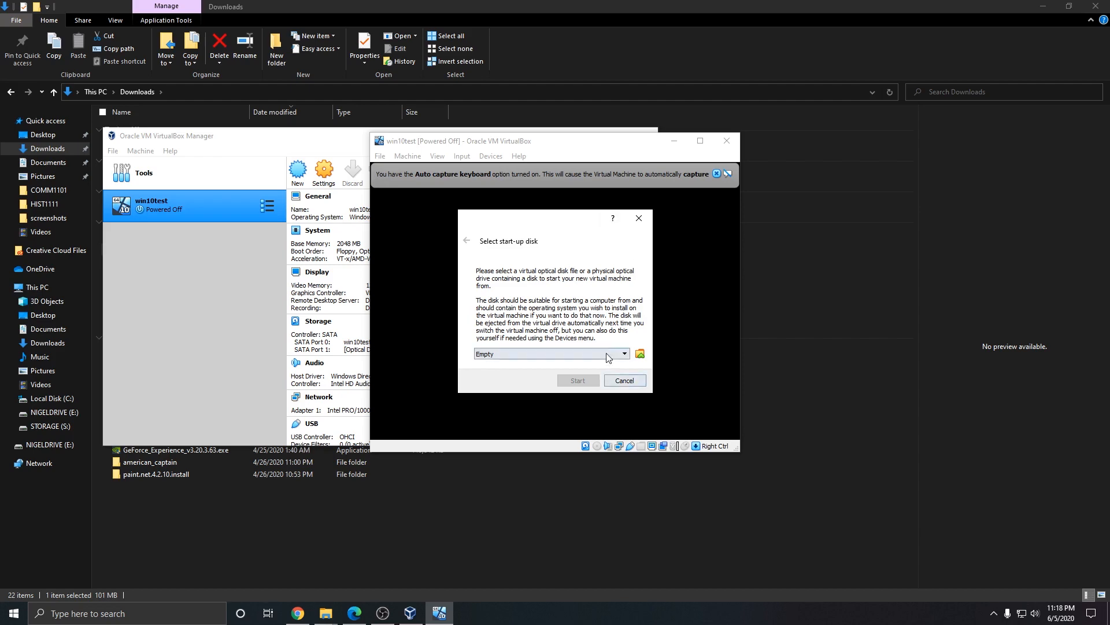
Step: Add Win10_1909_12May2020.iso from E:\OS_Images as the start-up disk and boot from it
left_click(639, 354)
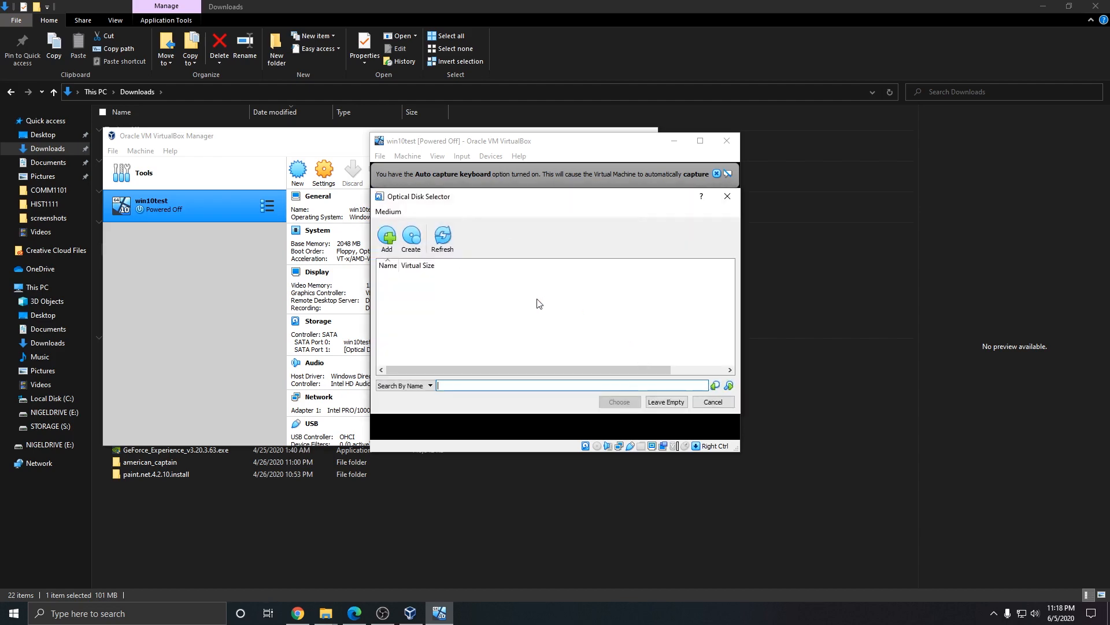
left_click(386, 238)
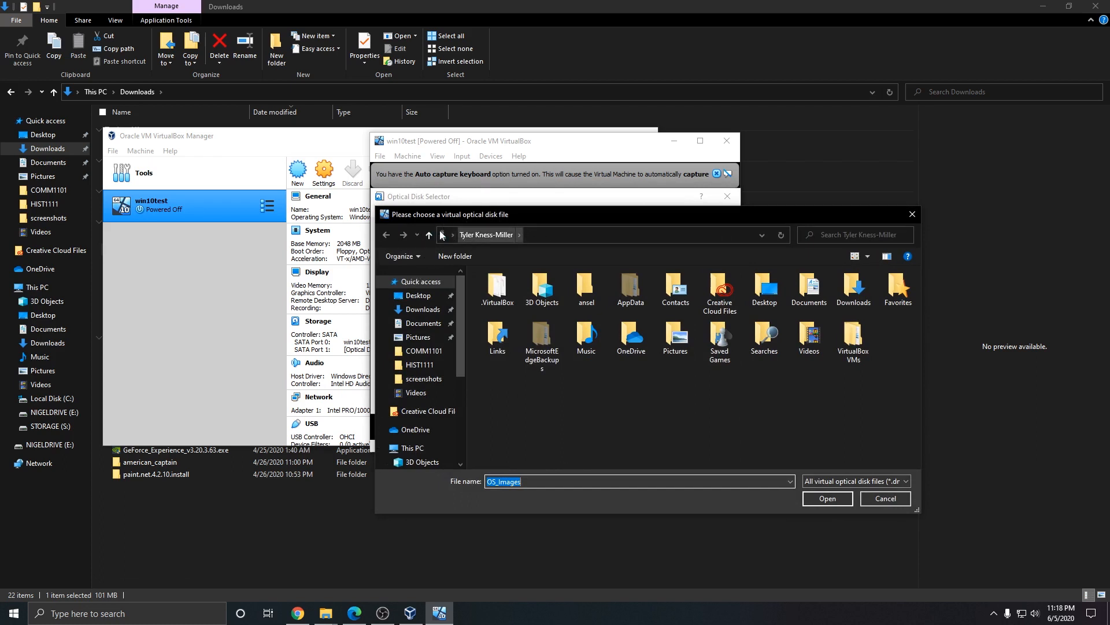
scroll(431, 341, "down", 5)
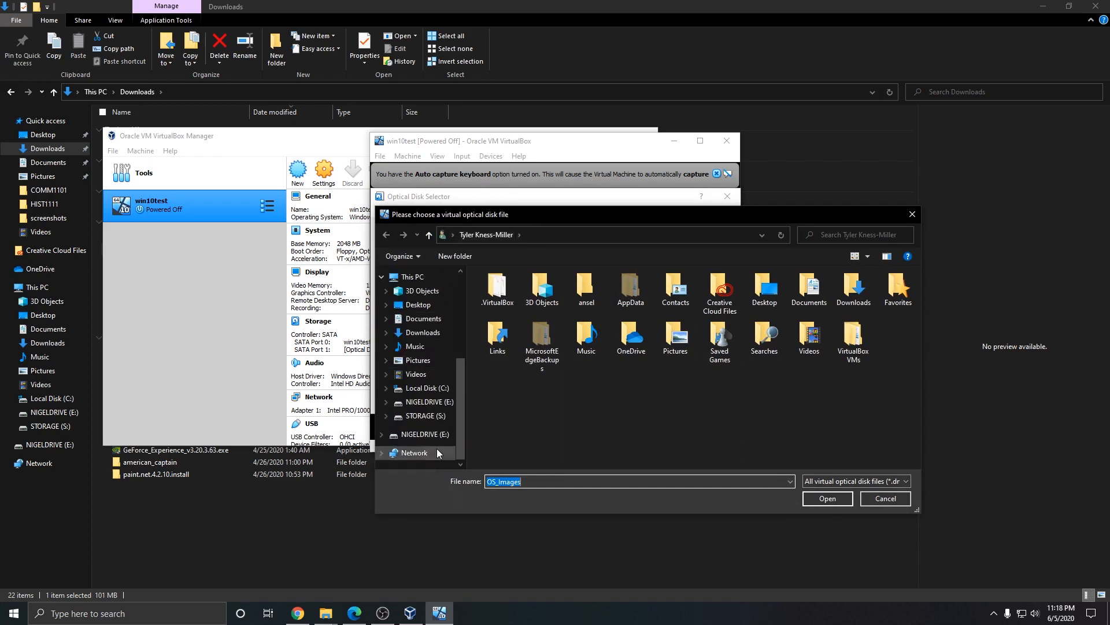
left_click(426, 434)
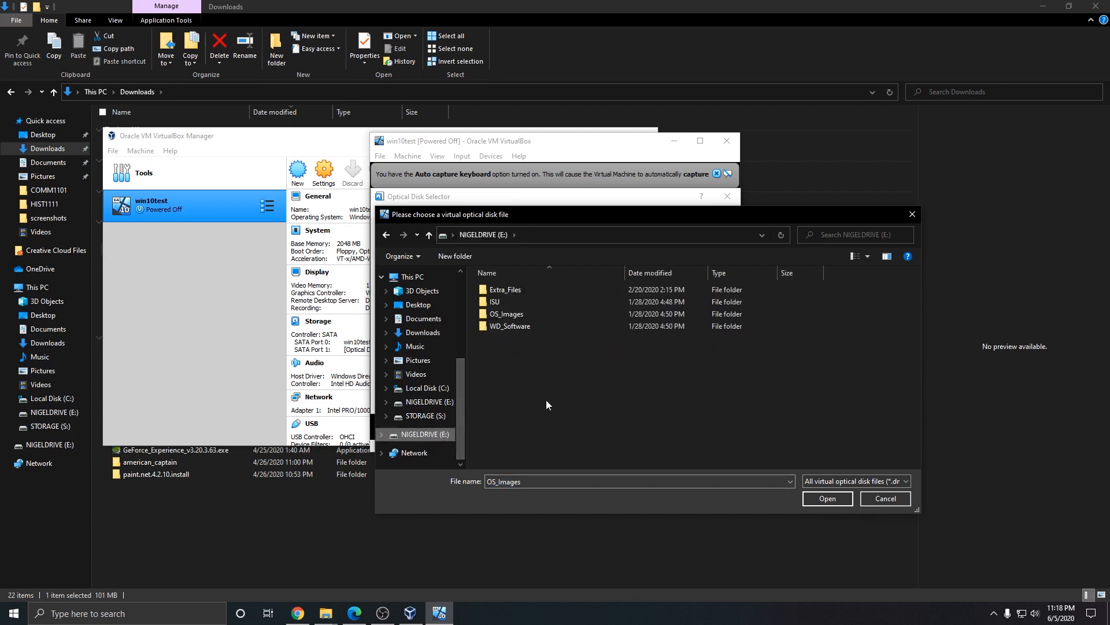
double_click(520, 313)
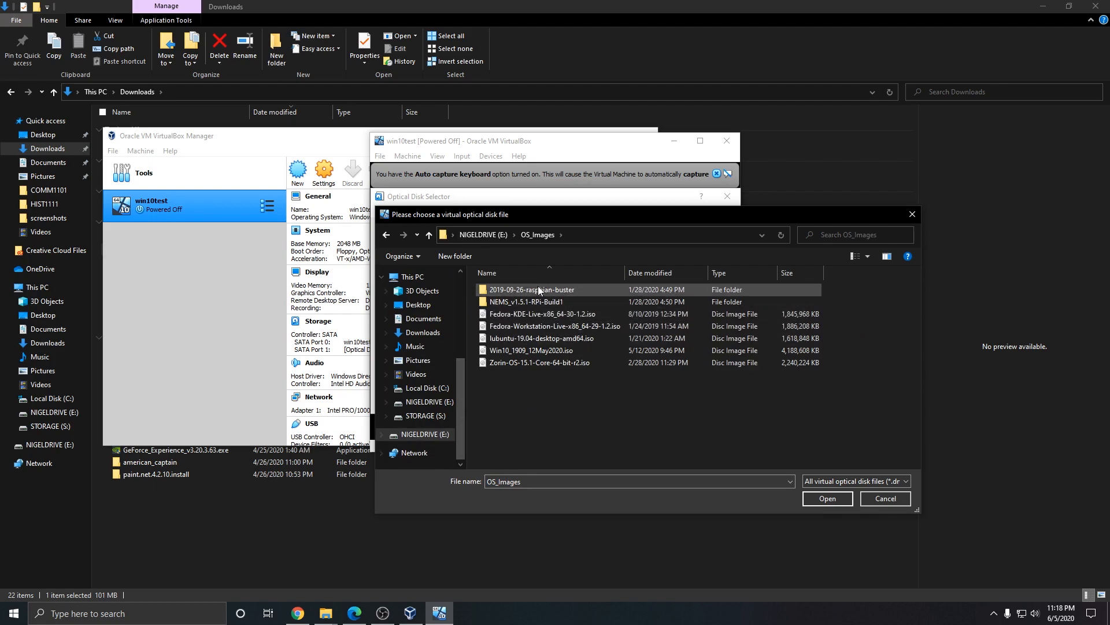
double_click(543, 349)
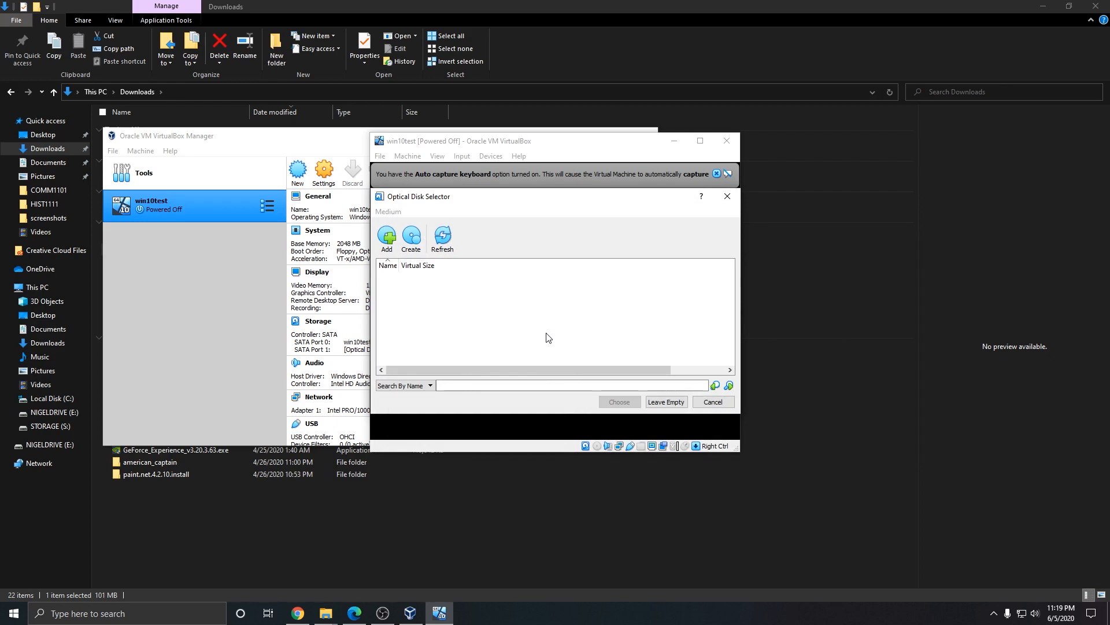
left_click(435, 246)
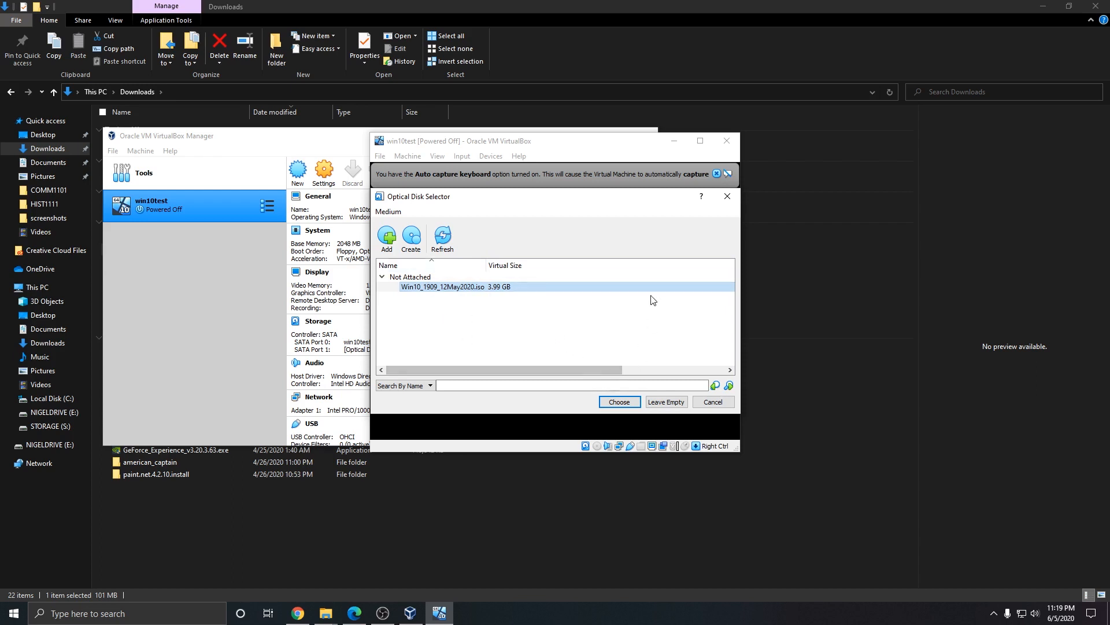
left_click(620, 403)
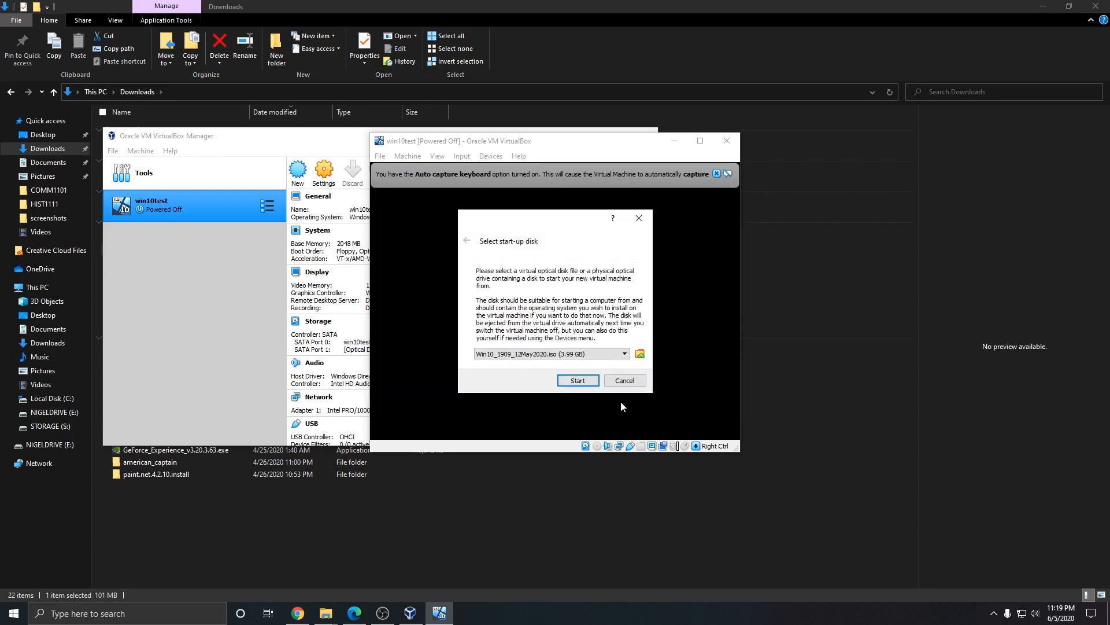
left_click(578, 381)
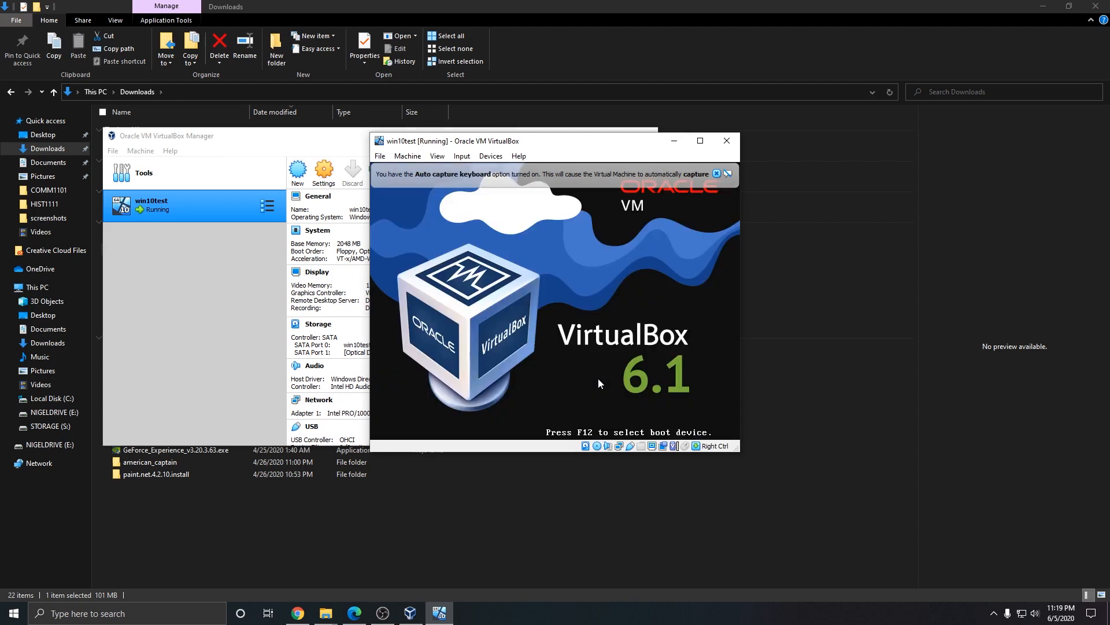
Step: Maximise the win10test VM window while Windows Setup reaches the product key page
left_click(700, 140)
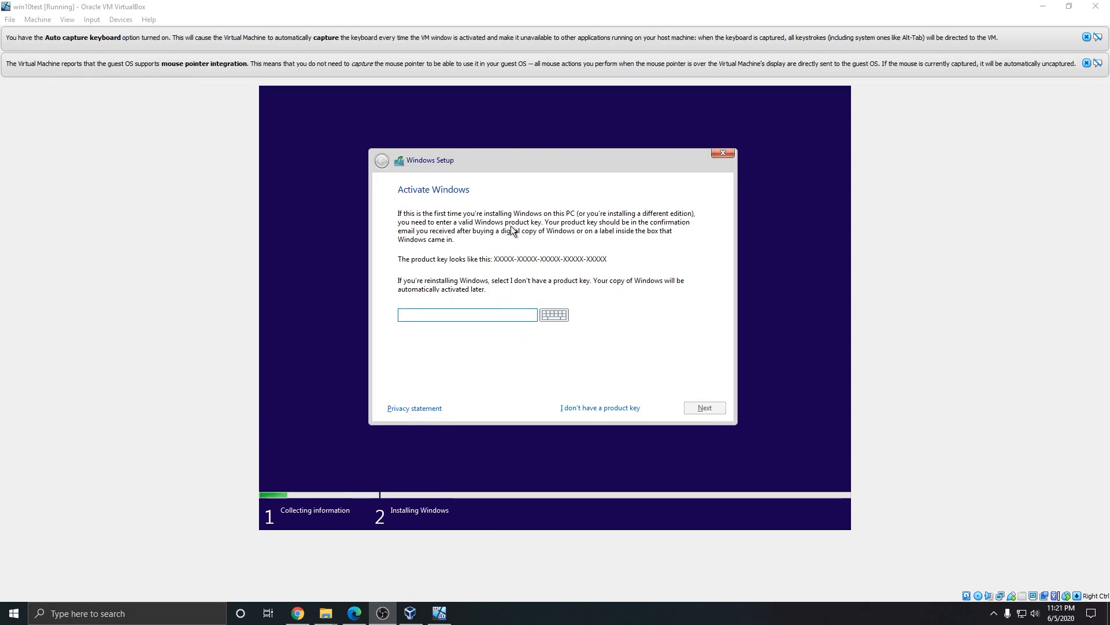
Step: Skip the product key, choose Windows 10 Home, accept the license, and custom-install onto Drive 0's 50 GB
left_click(606, 408)
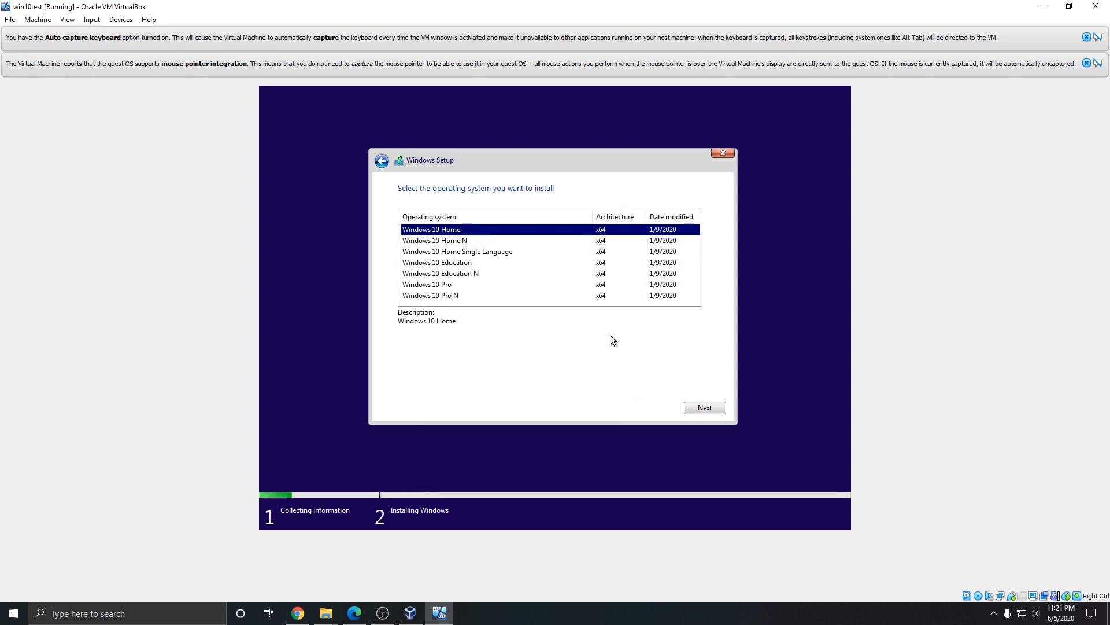
left_click(697, 411)
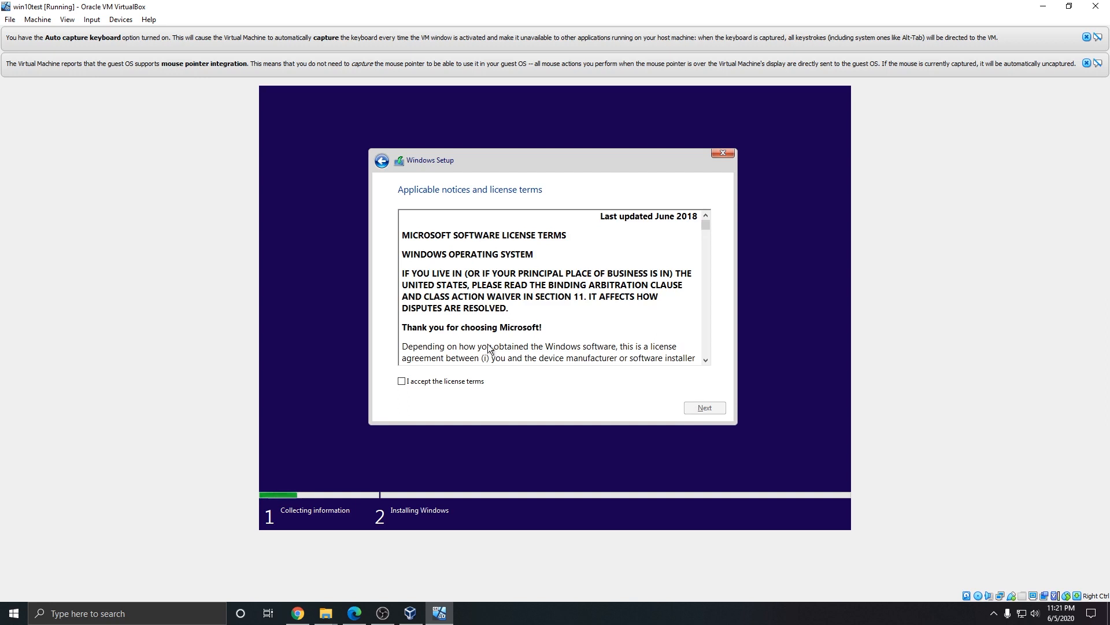
left_click(456, 382)
left_click(688, 408)
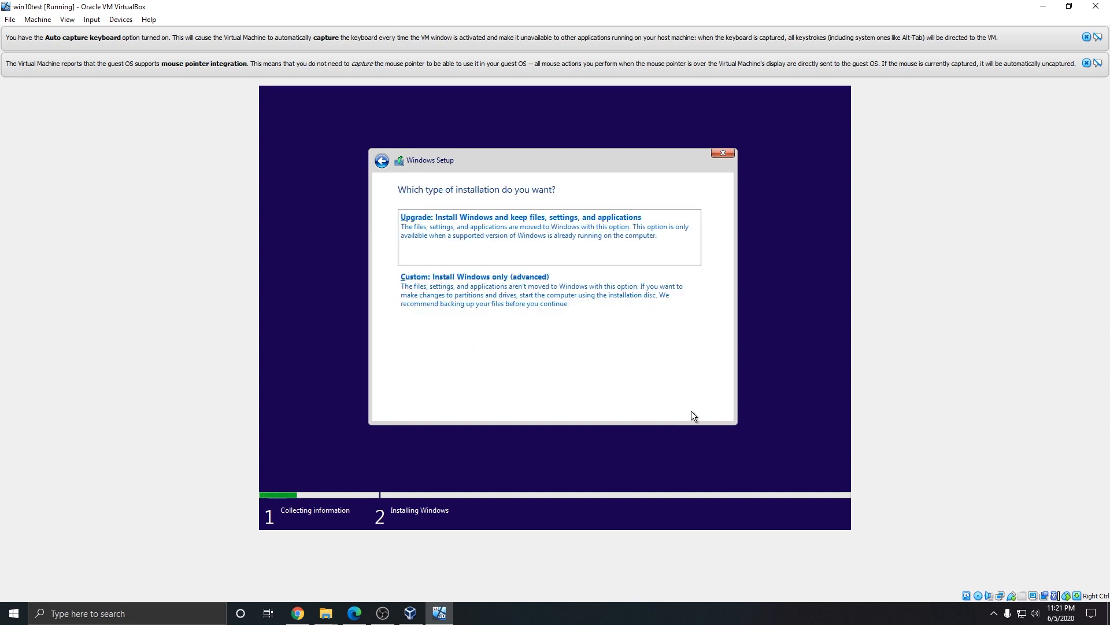
left_click(480, 294)
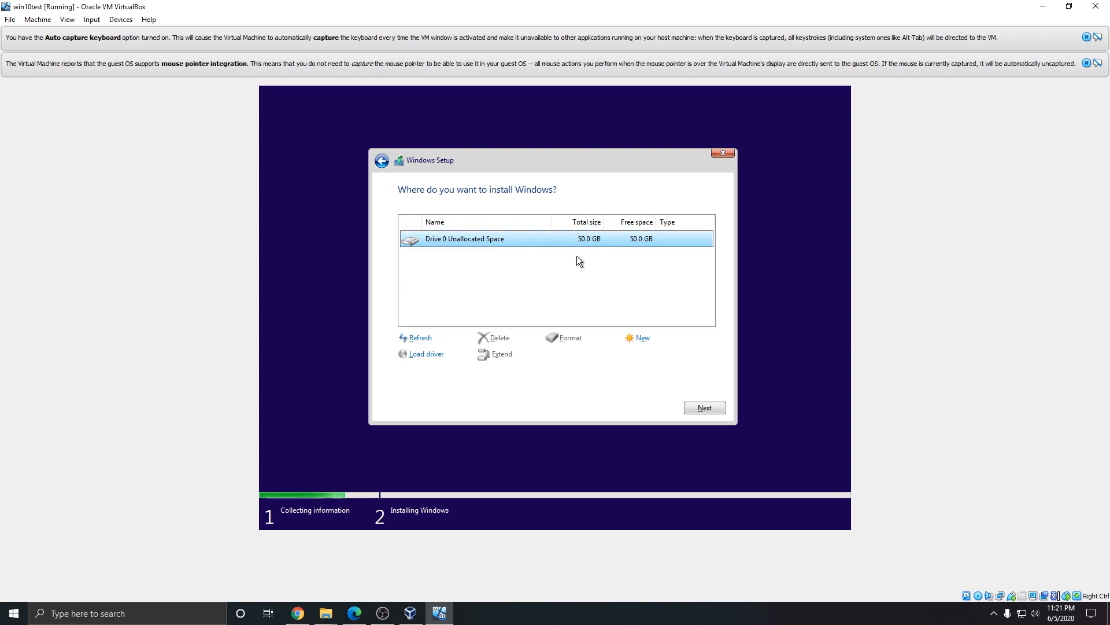
left_click(705, 408)
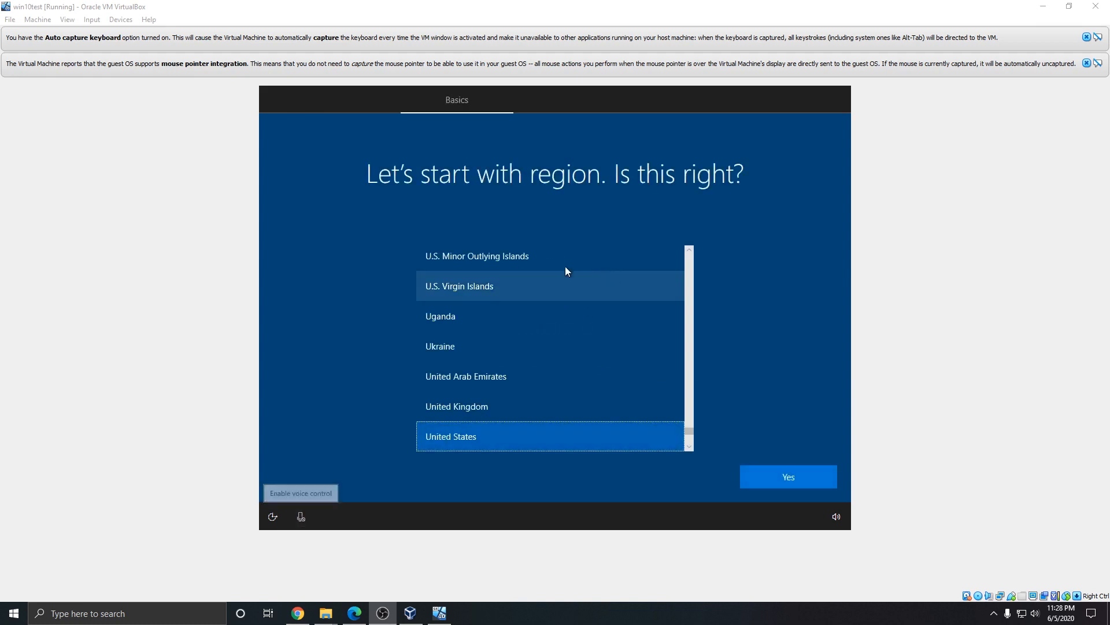
Step: Confirm United States as the region and US as the only keyboard layout
left_click(782, 484)
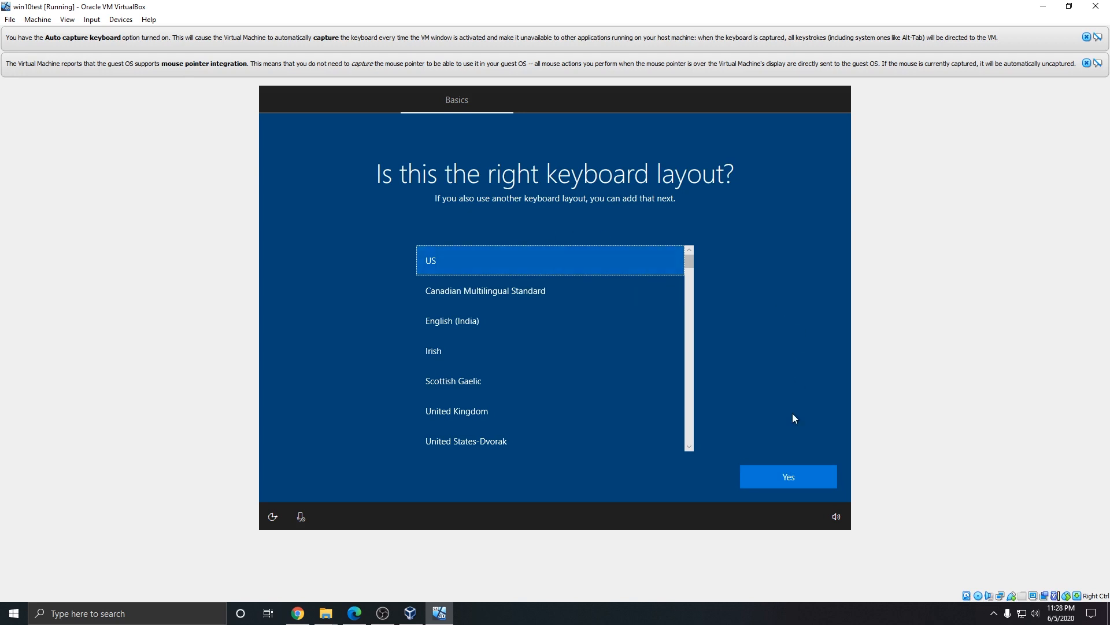
left_click(788, 478)
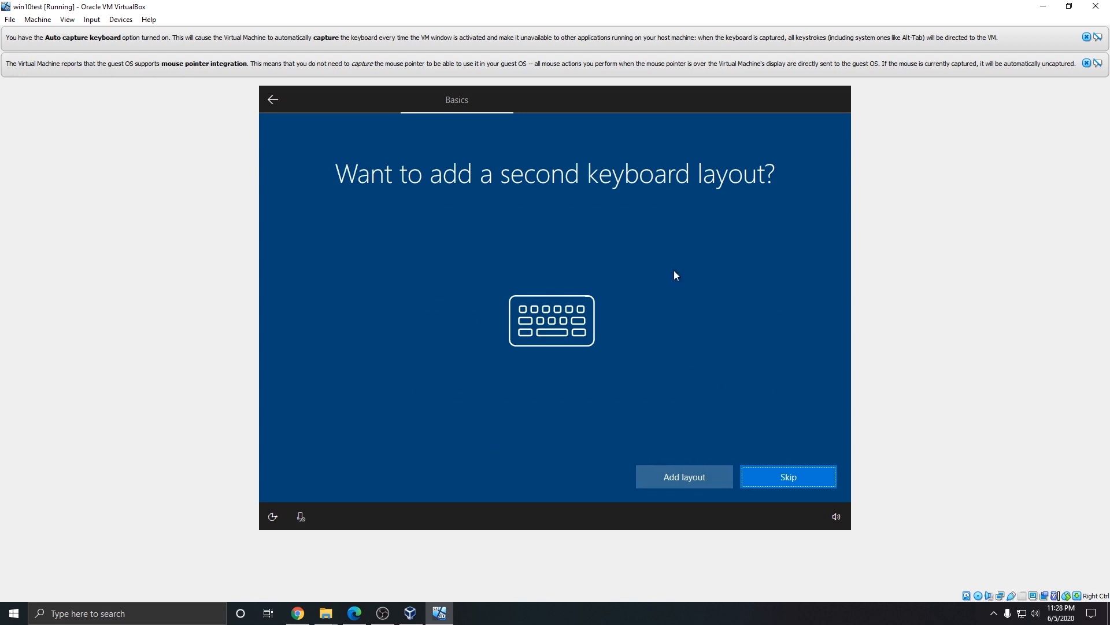
left_click(802, 478)
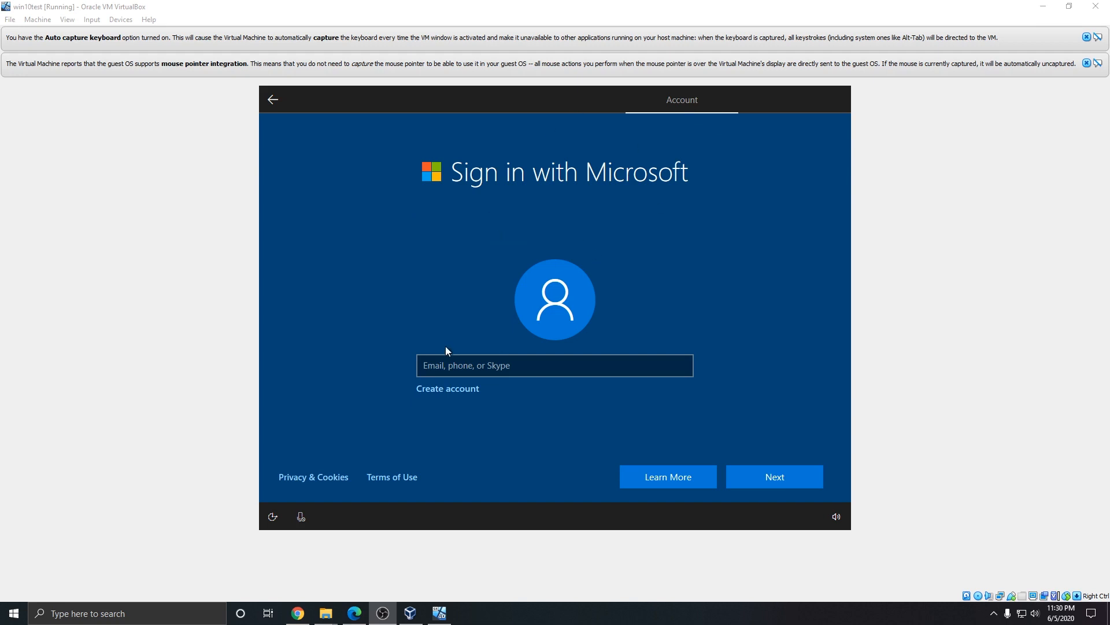
Step: Read the Learn More info on Microsoft sign-in, then return to the sign-in page
left_click(661, 477)
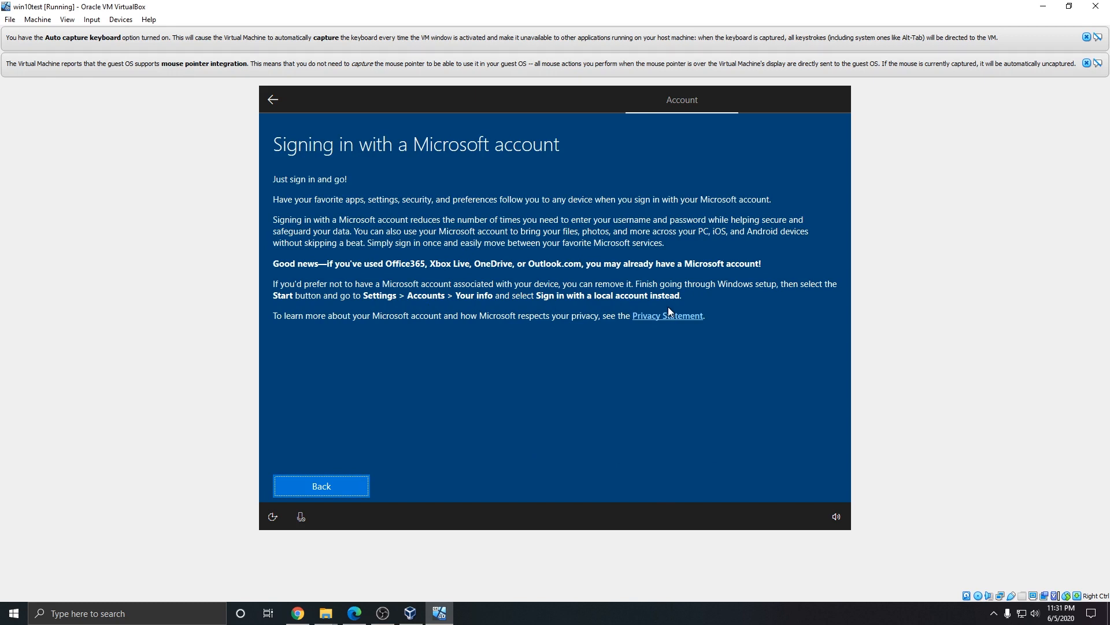
left_click(322, 485)
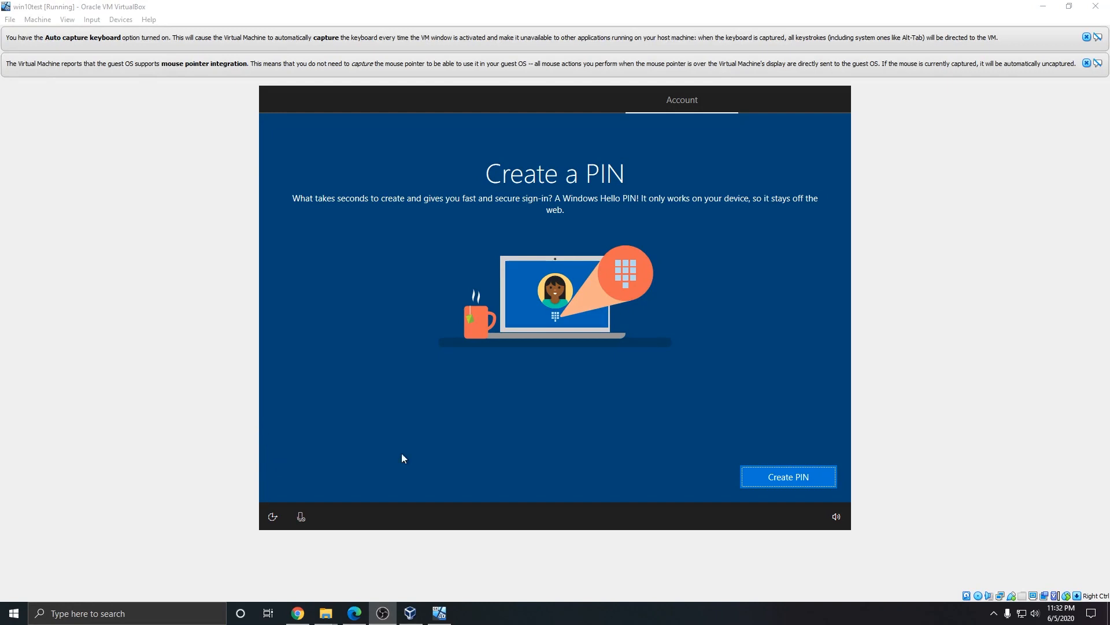
Step: Start creating a sign-in PIN, entering and confirming a first PIN, then submit it
left_click(516, 436)
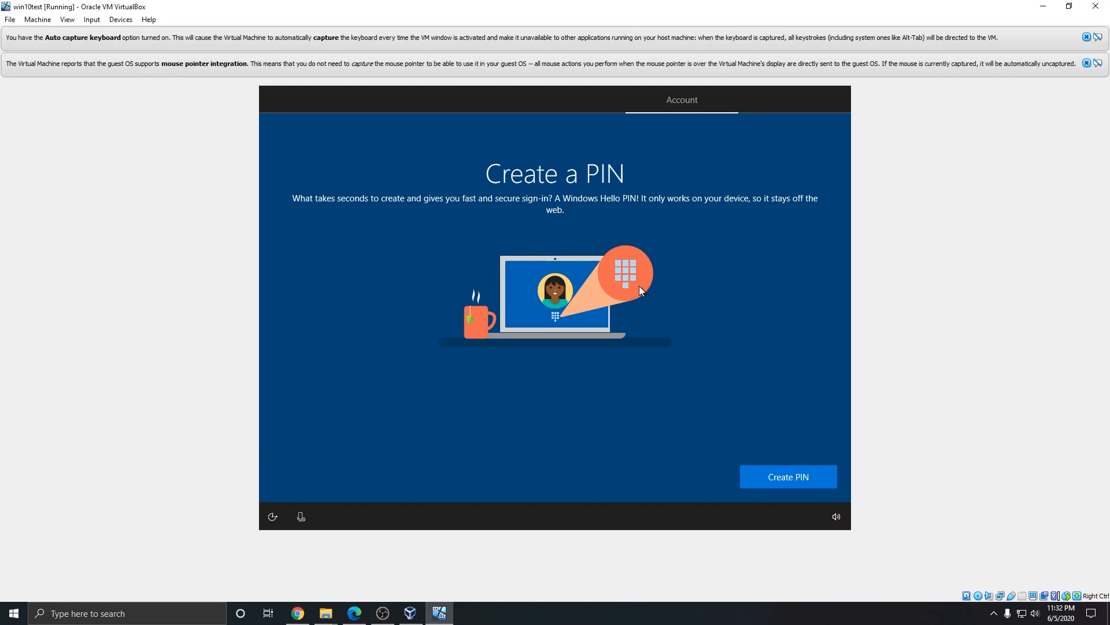
left_click(785, 485)
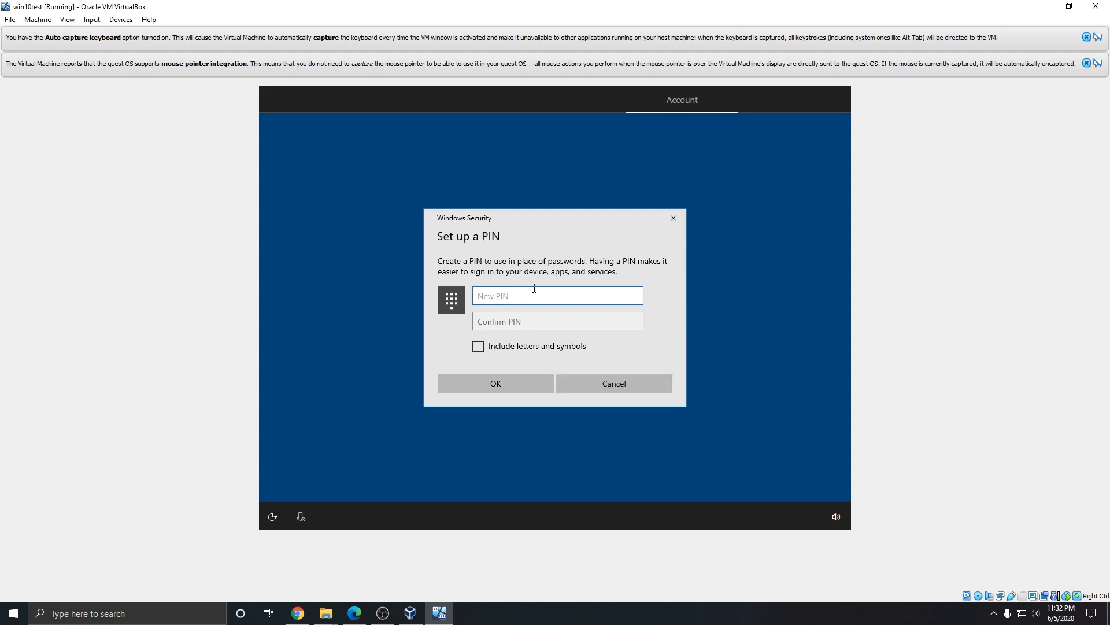
type("1234")
key("Tab")
type("1234")
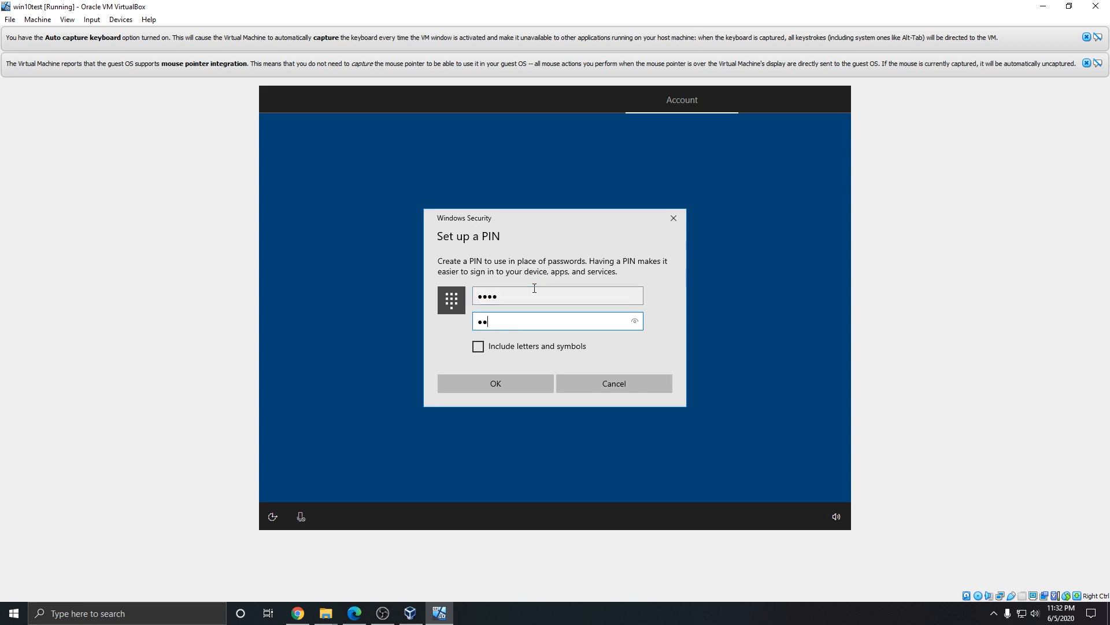
left_click(515, 382)
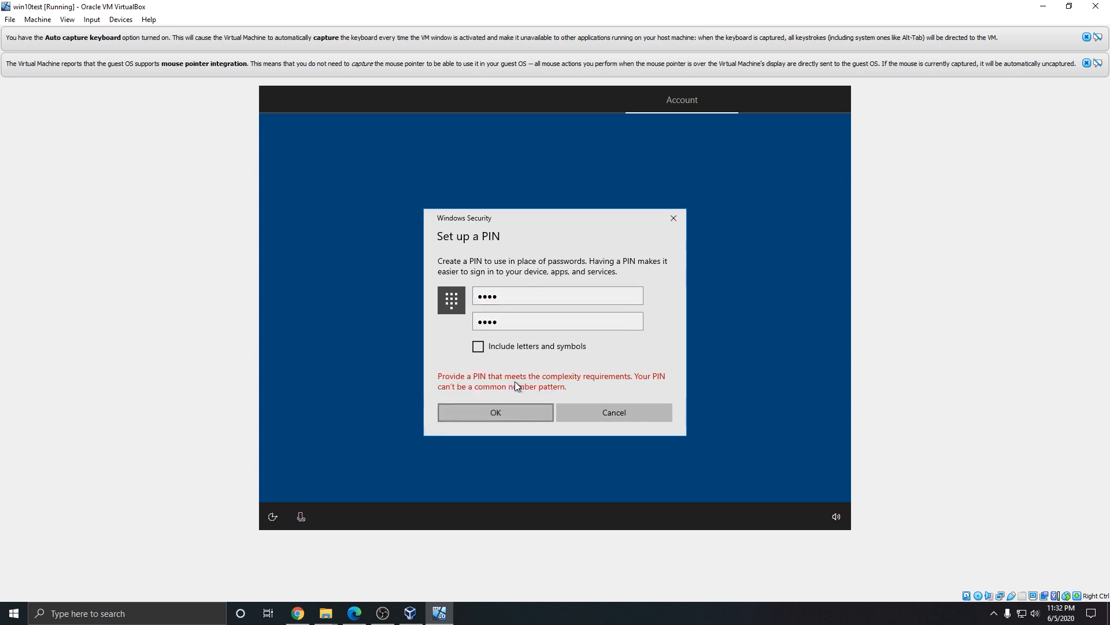
Step: Replace the rejected PIN with a new one in both fields and resubmit
left_click(503, 296)
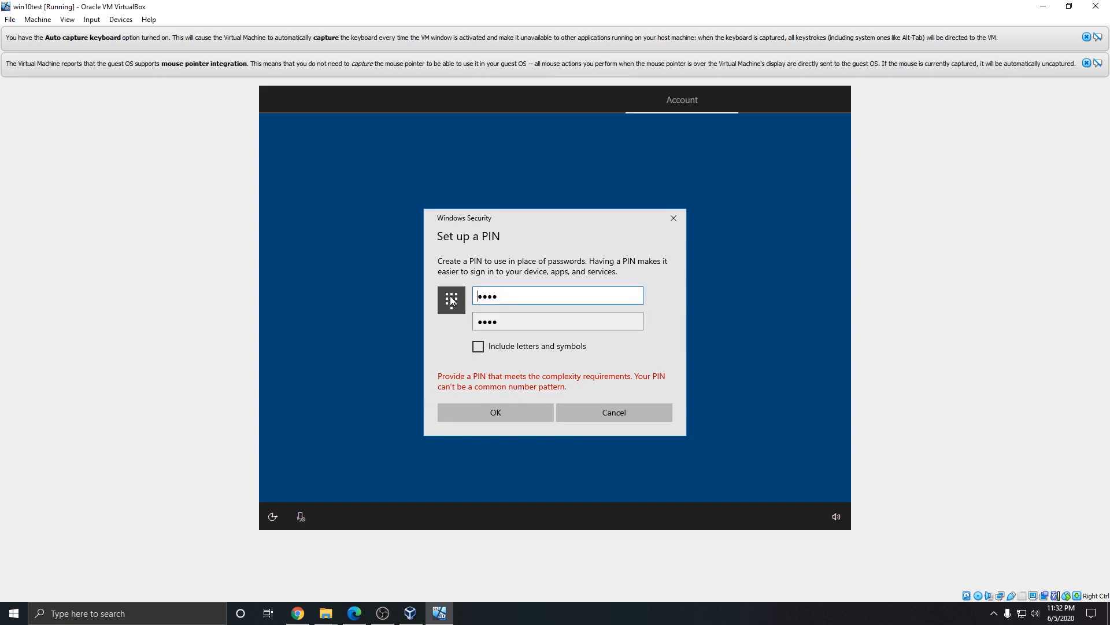
left_click(541, 294)
key("BackSpace")
key("BackSpace")
key("BackSpace")
key("BackSpace")
type("••••")
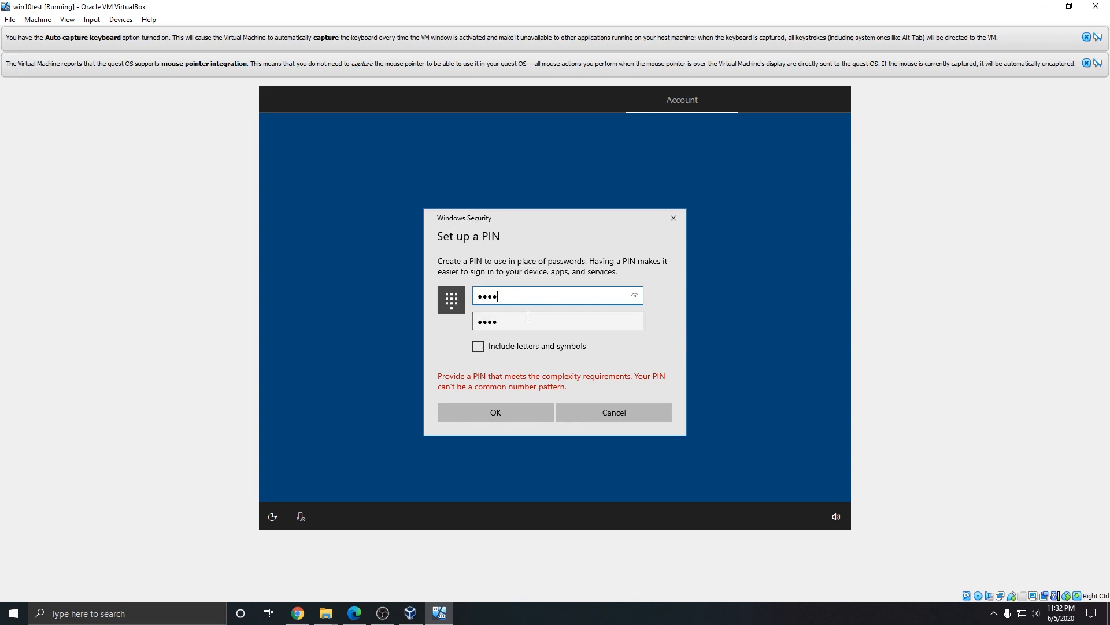
left_click(478, 321)
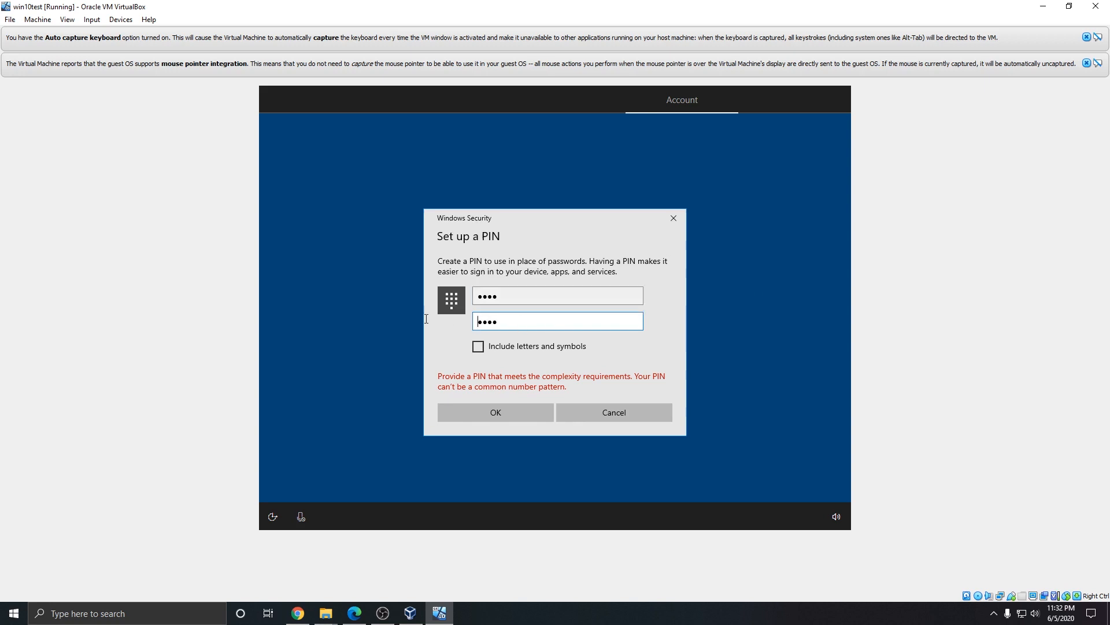
double_click(513, 322)
type("••••")
left_click(495, 411)
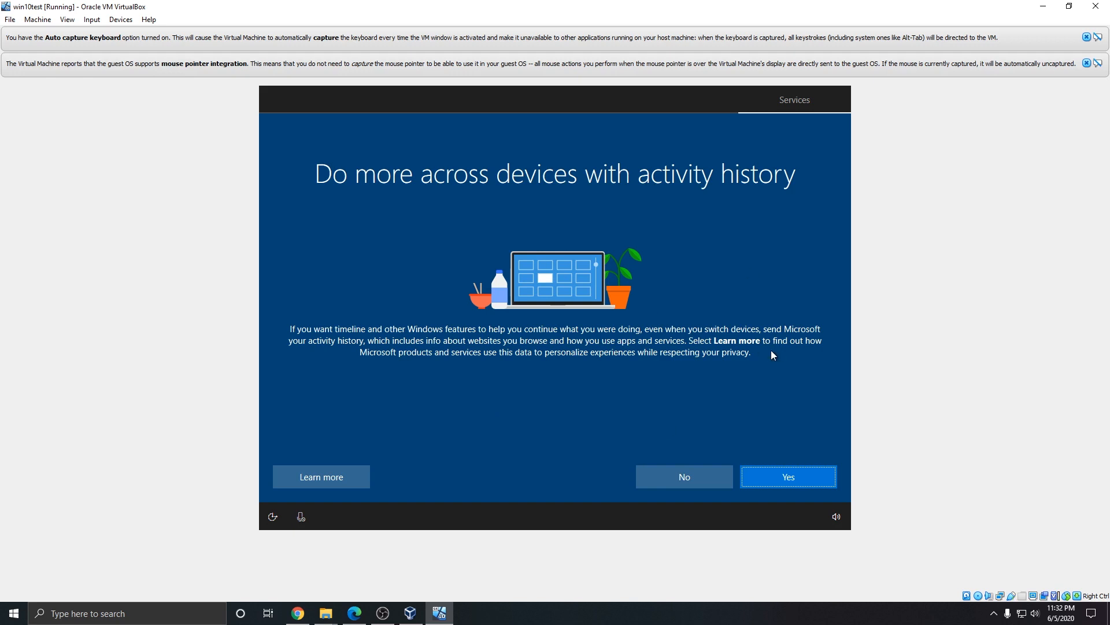
Step: Decline activity history, phone linking, OneDrive backup, the Microsoft 365 trial and Cortana
left_click(701, 476)
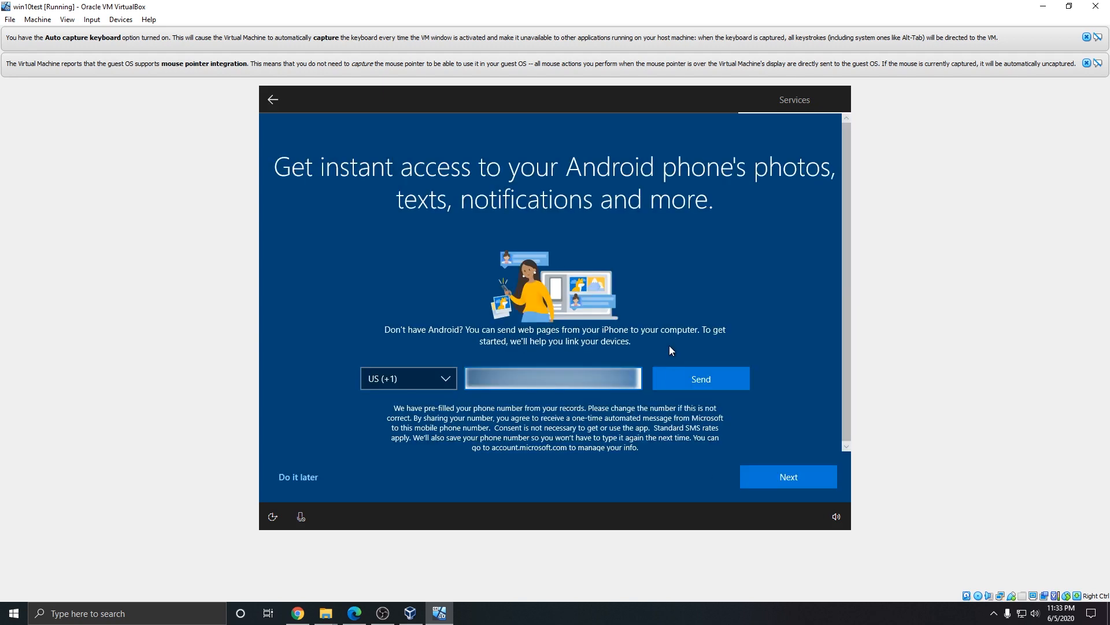
left_click(300, 478)
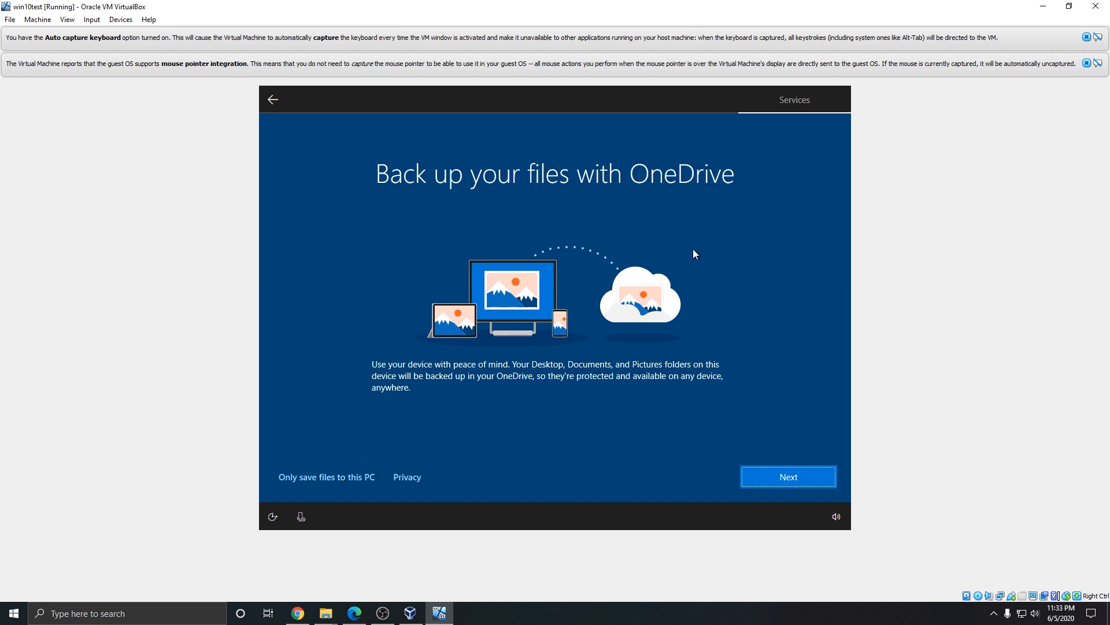
left_click(348, 478)
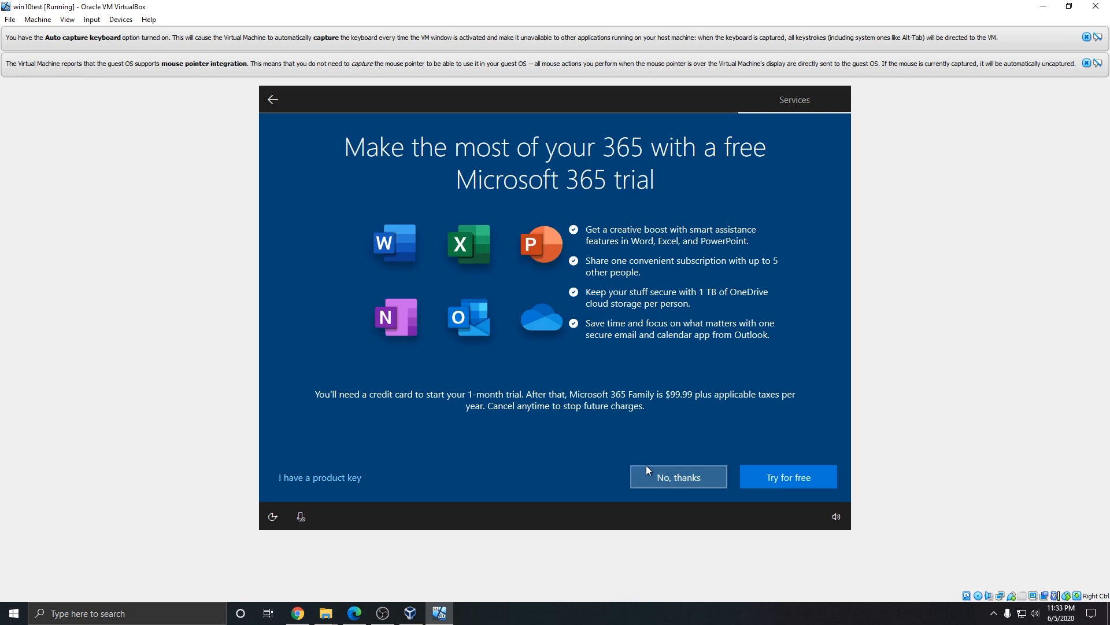
left_click(655, 478)
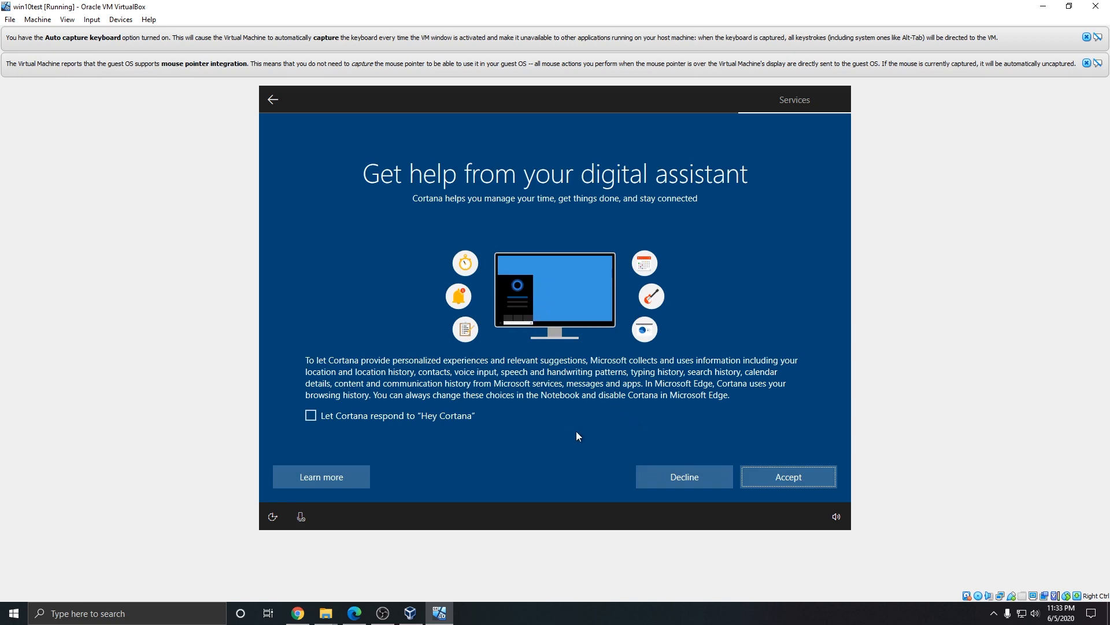
left_click(684, 478)
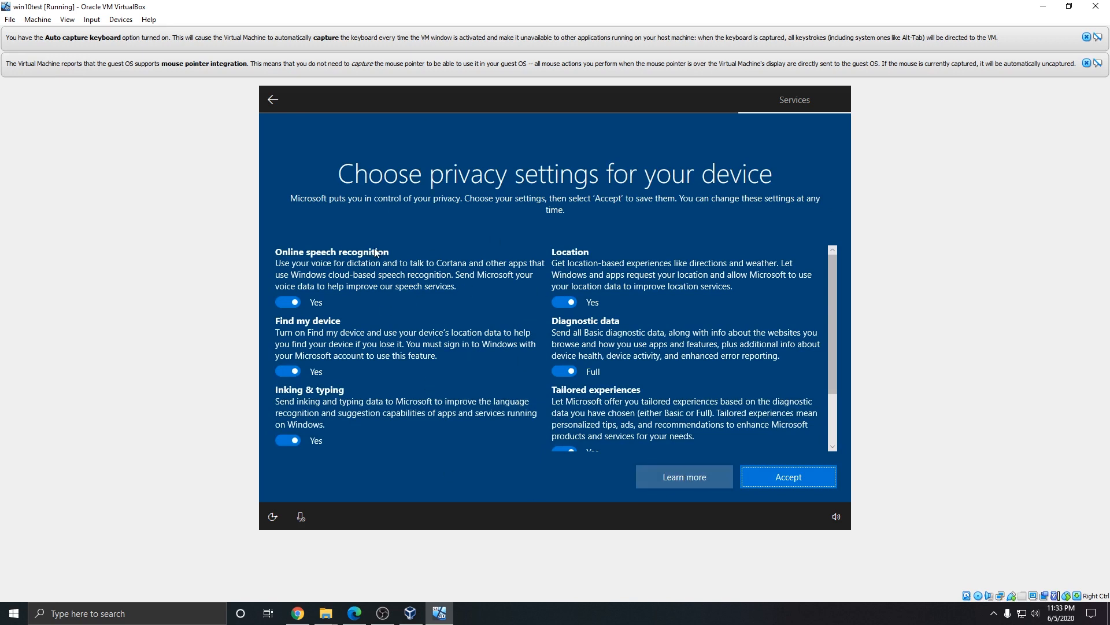
Step: Turn off speech, Find my device, inking, location, advertising ID and tailored experiences; set Basic diagnostics; accept
left_click(294, 304)
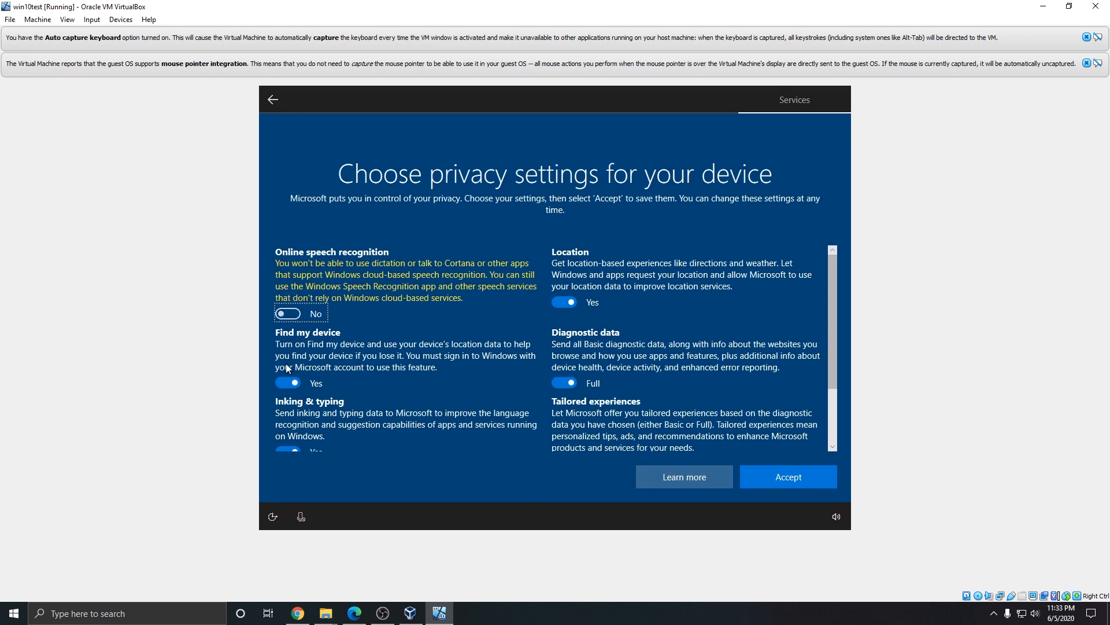
left_click(288, 382)
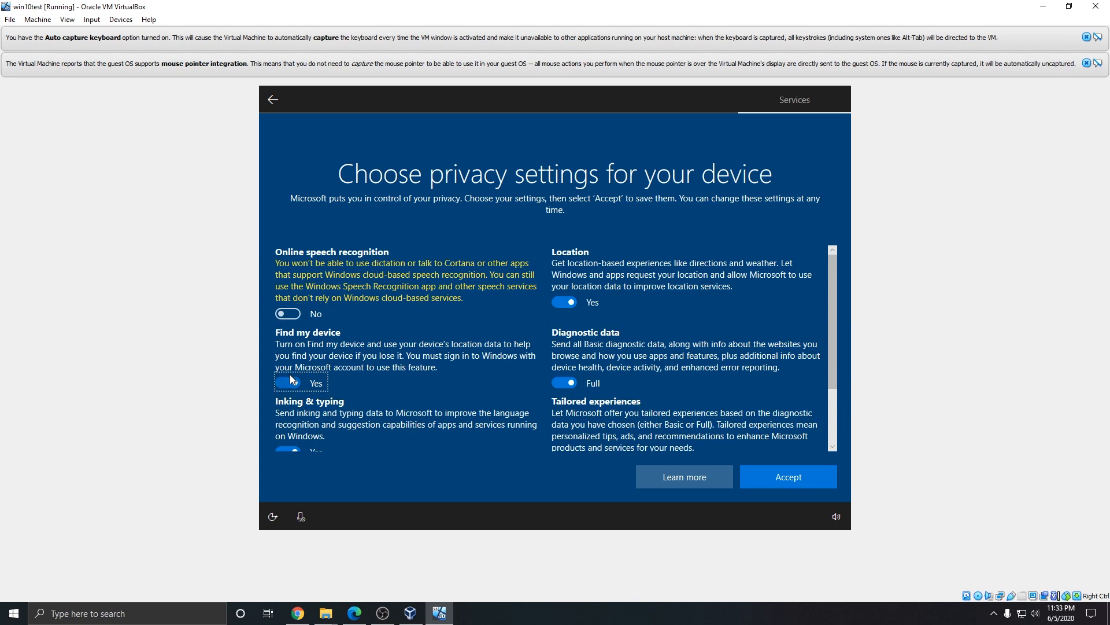
left_click(290, 449)
left_click(564, 302)
left_click(564, 382)
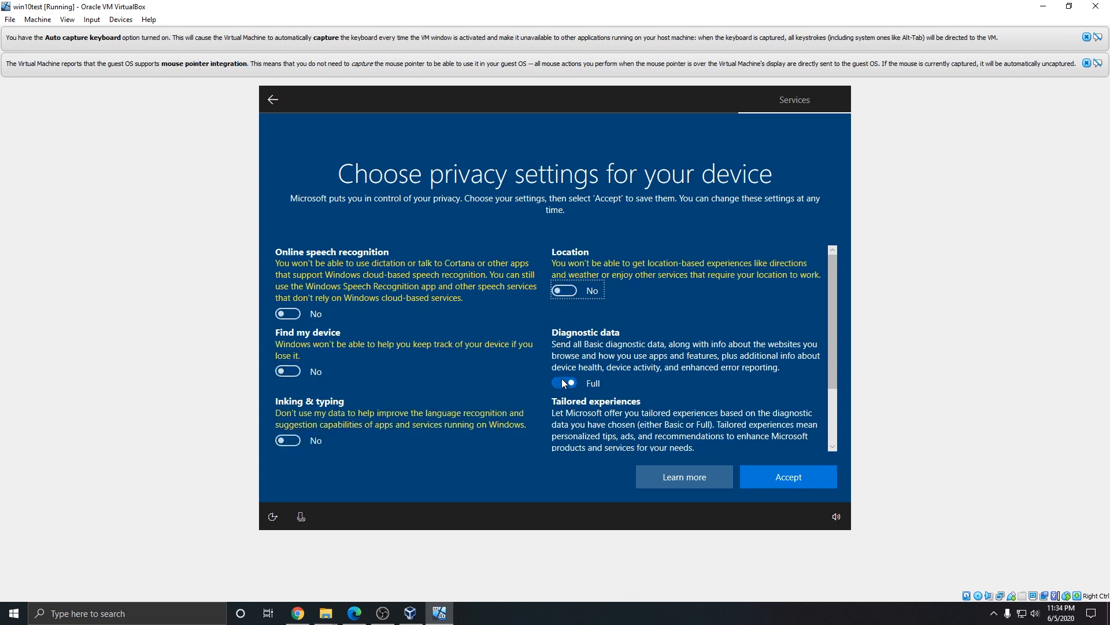
scroll(456, 373, "down", 3)
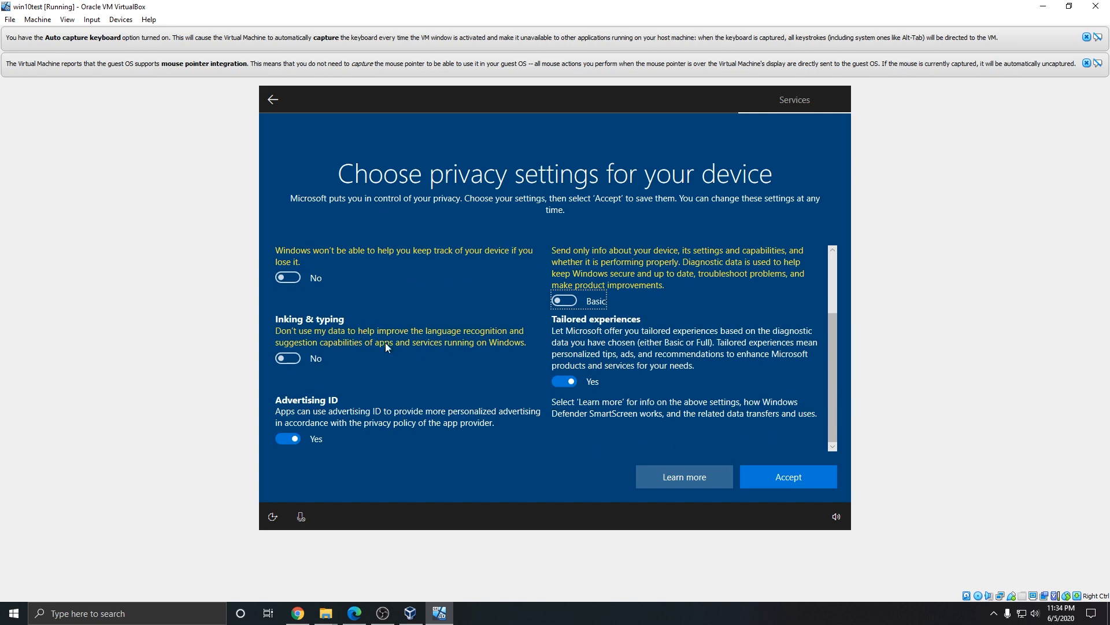
left_click(292, 441)
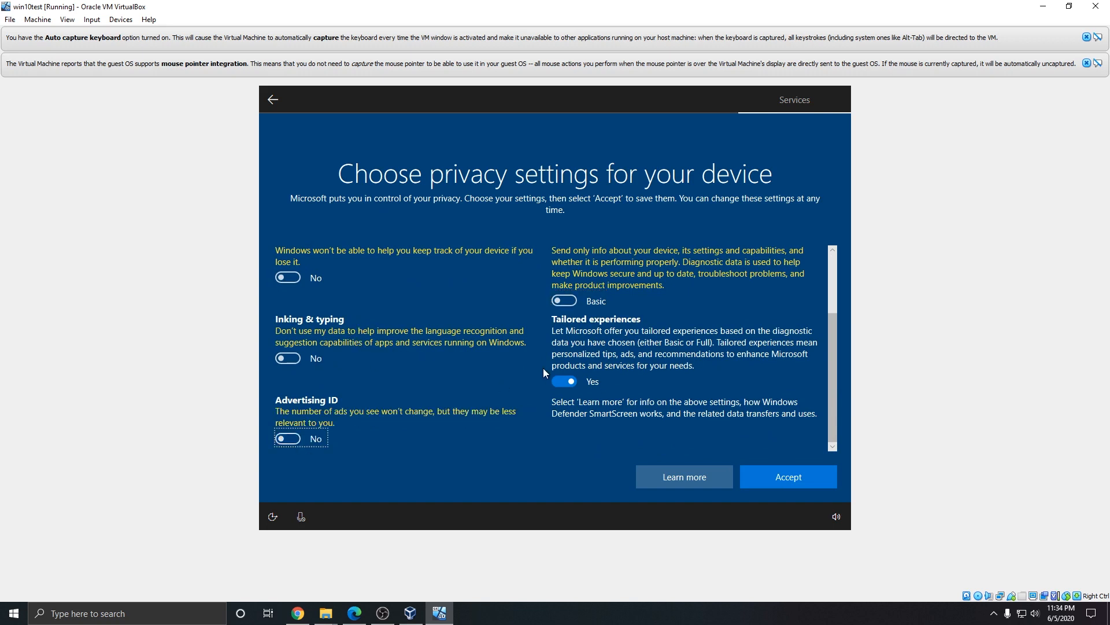
left_click(564, 382)
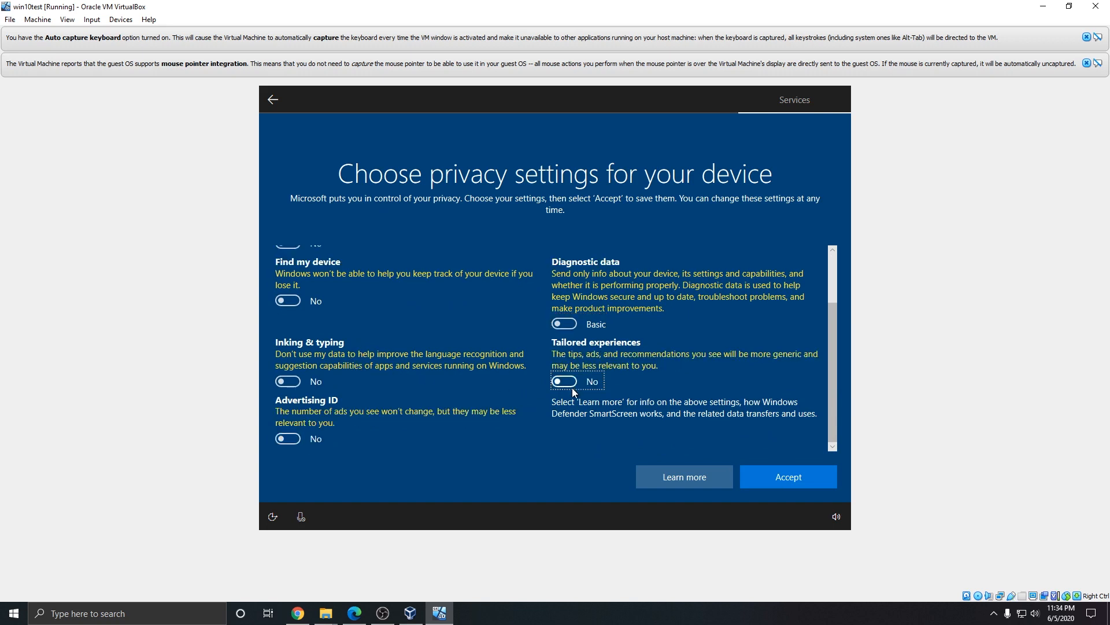
left_click(780, 473)
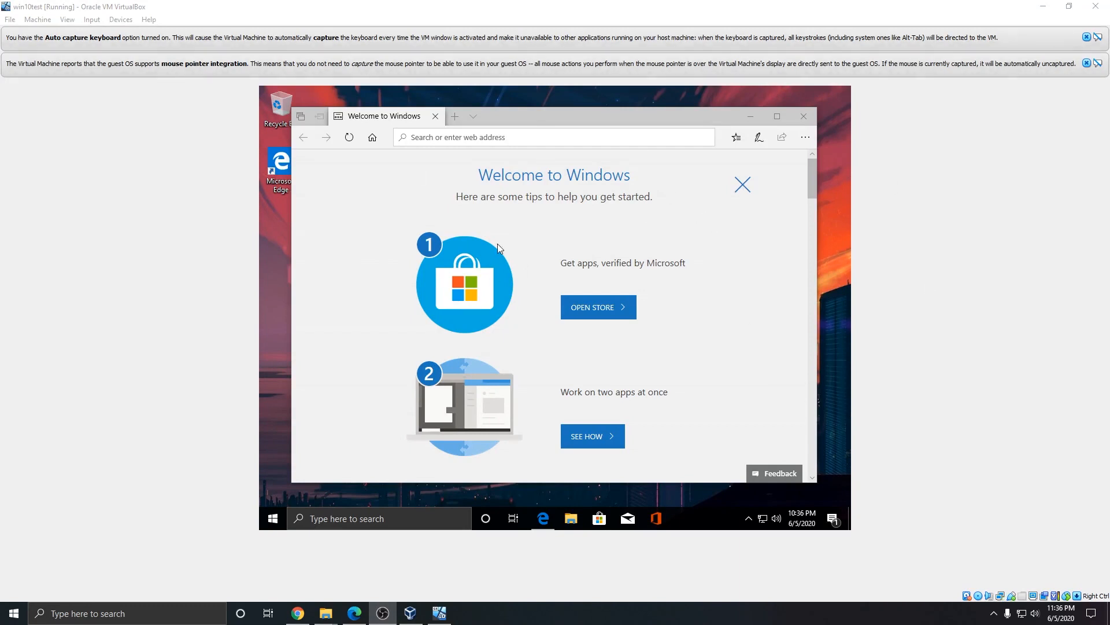
Step: Close the Edge welcome page and set the guest display to 1600 × 1200 in Display settings
left_click(804, 120)
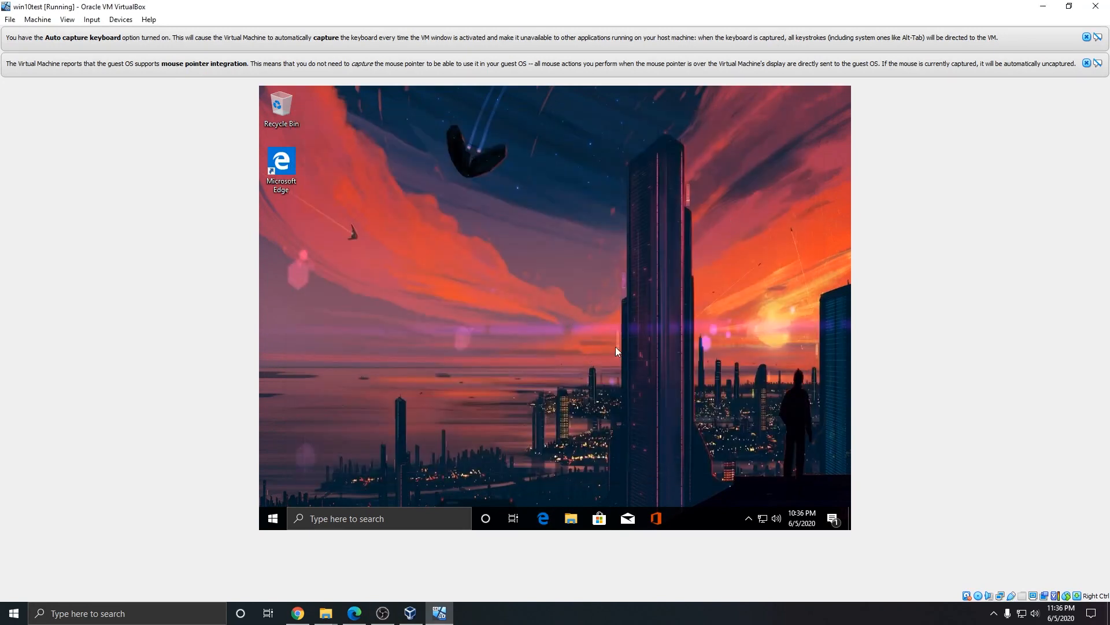
right_click(562, 333)
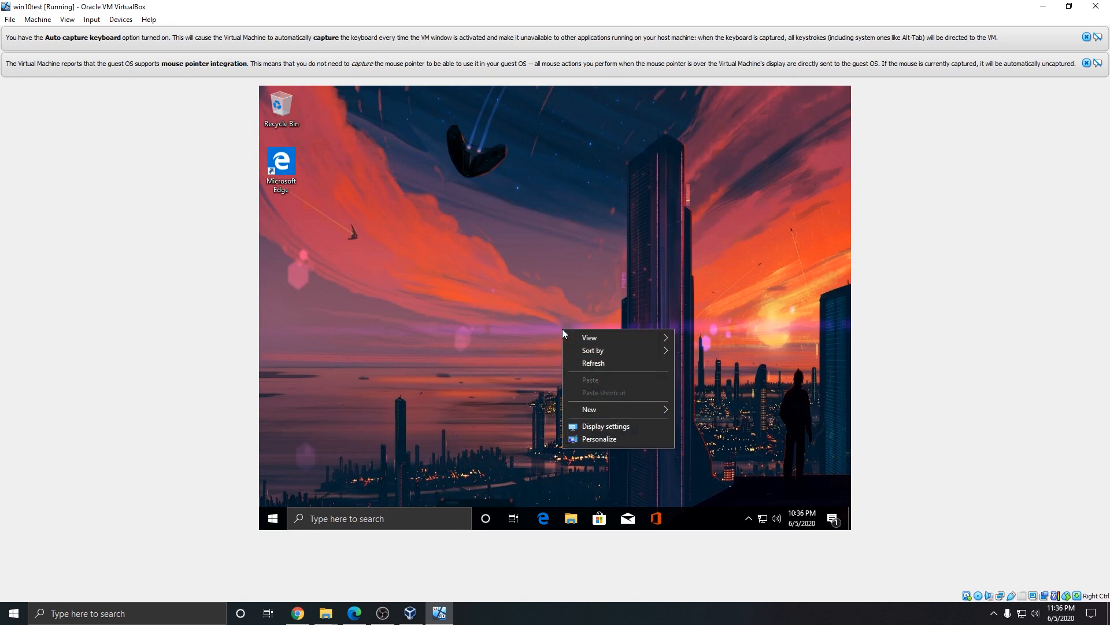
left_click(601, 426)
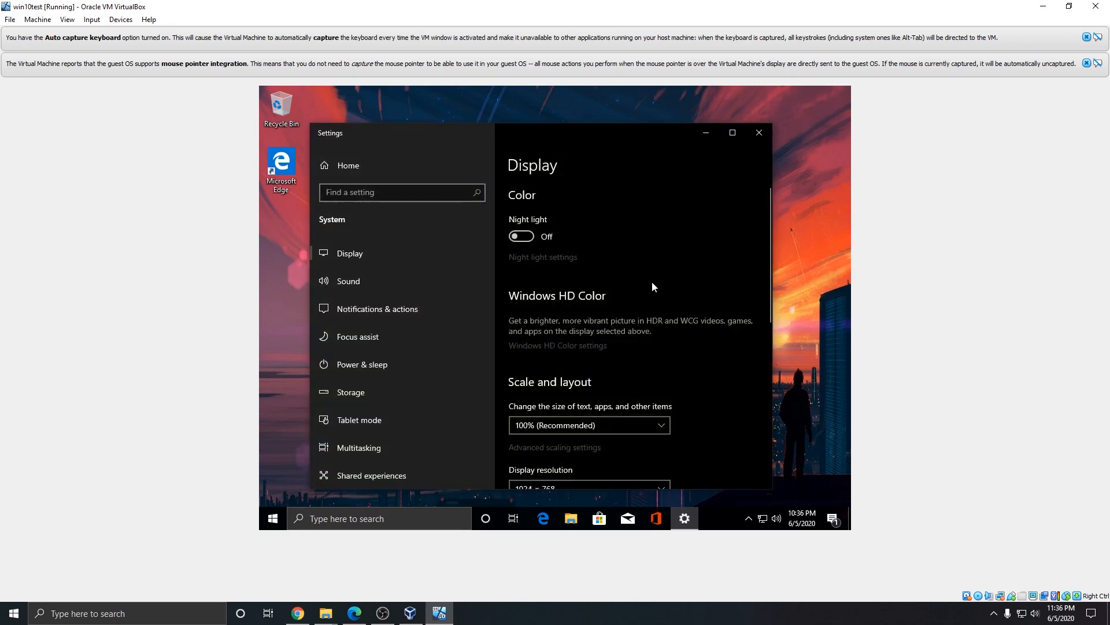
scroll(627, 362, "down", 4)
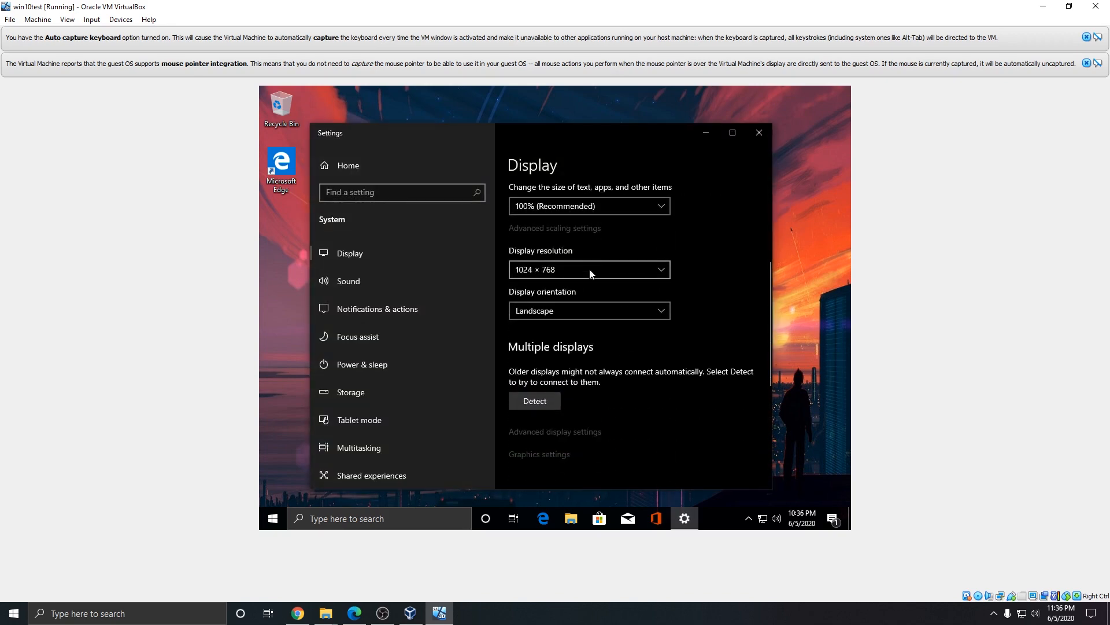
left_click(585, 270)
left_click(660, 213)
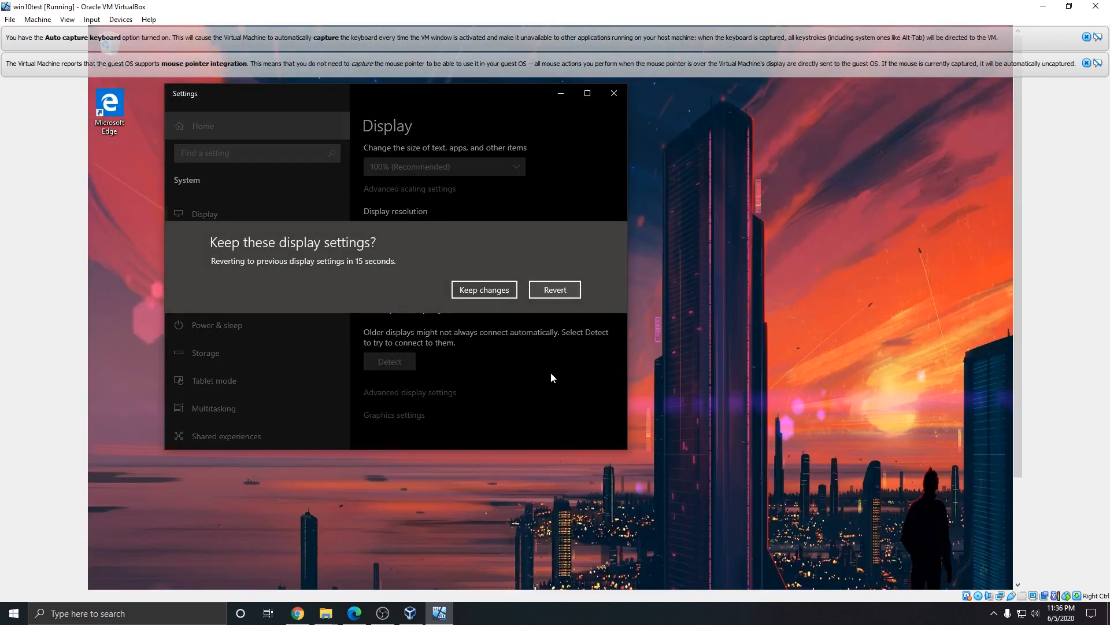
left_click(483, 292)
Step: Dismiss both VirtualBox notices, change the resolution to 1280 × 1024, keep it, and close Settings
scroll(514, 439, "down", 10)
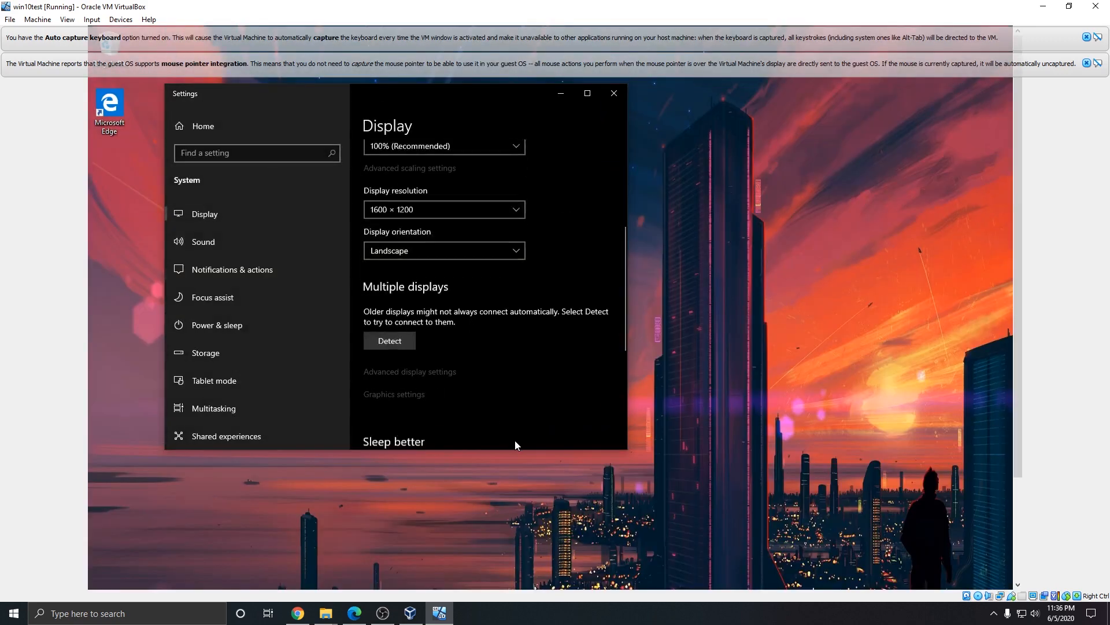
left_click_drag(1015, 215, 1005, 256)
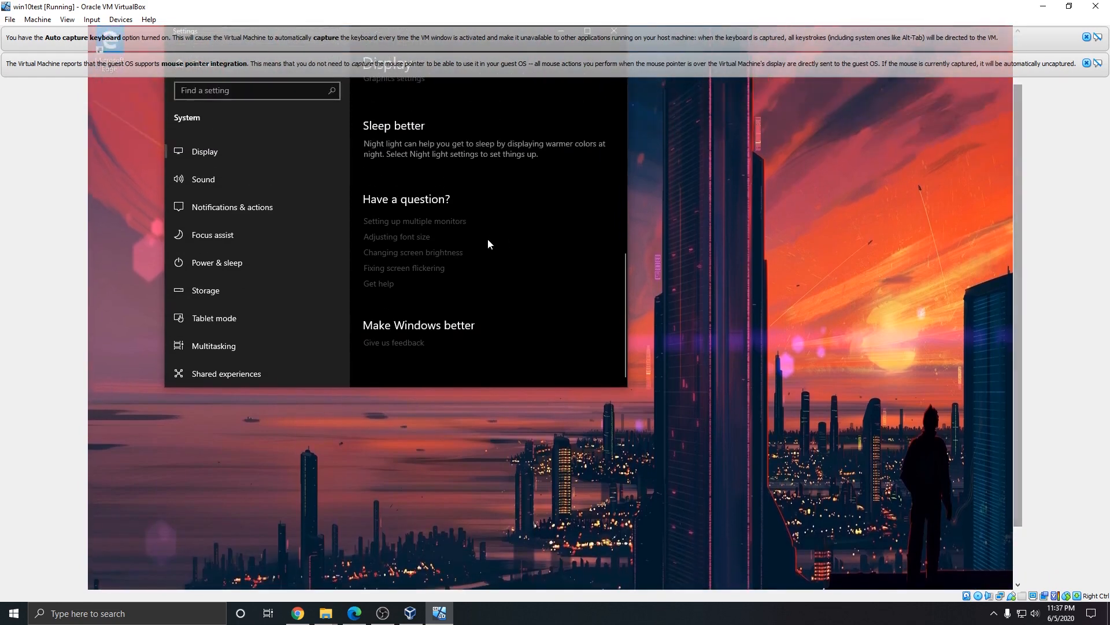
scroll(485, 249, "up", 5)
scroll(485, 255, "up", 3)
scroll(463, 278, "down", 4)
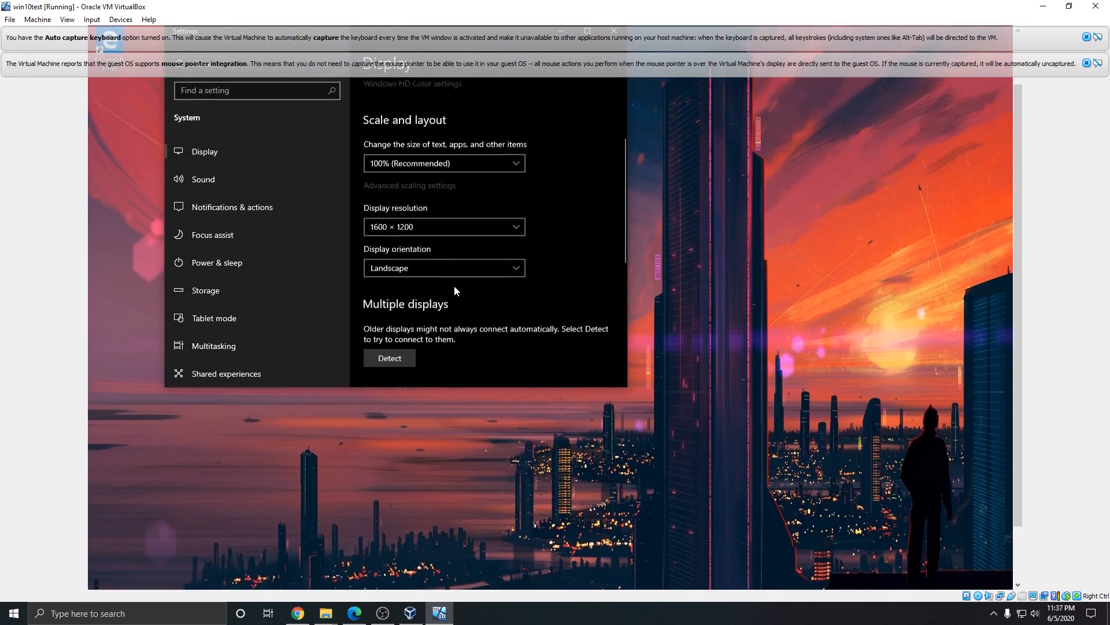
left_click(413, 221)
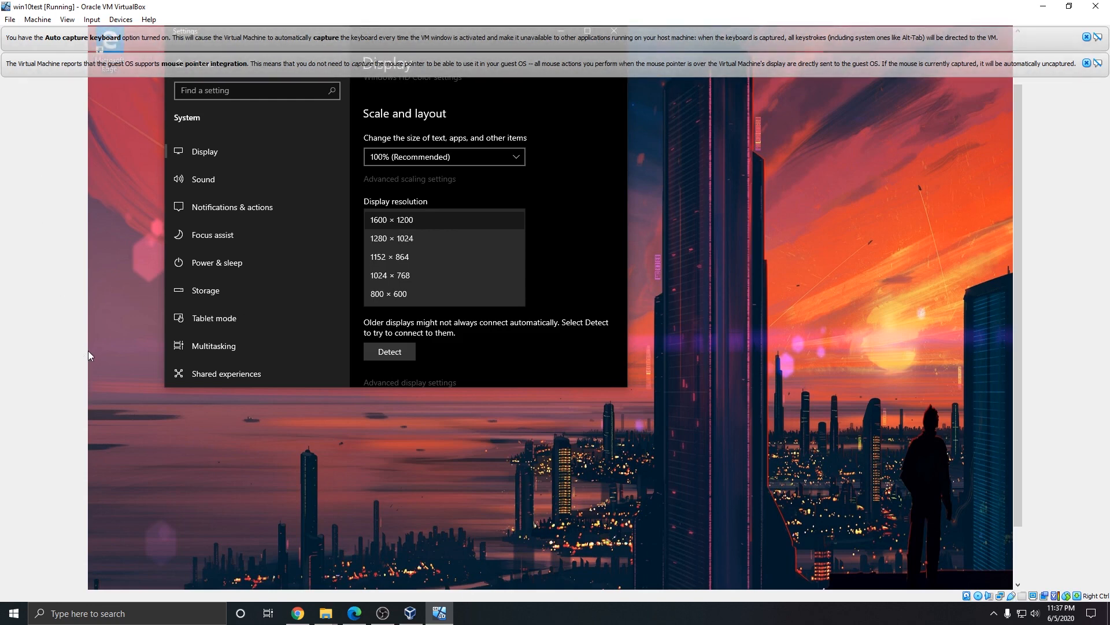
left_click(1087, 37)
left_click(1087, 37)
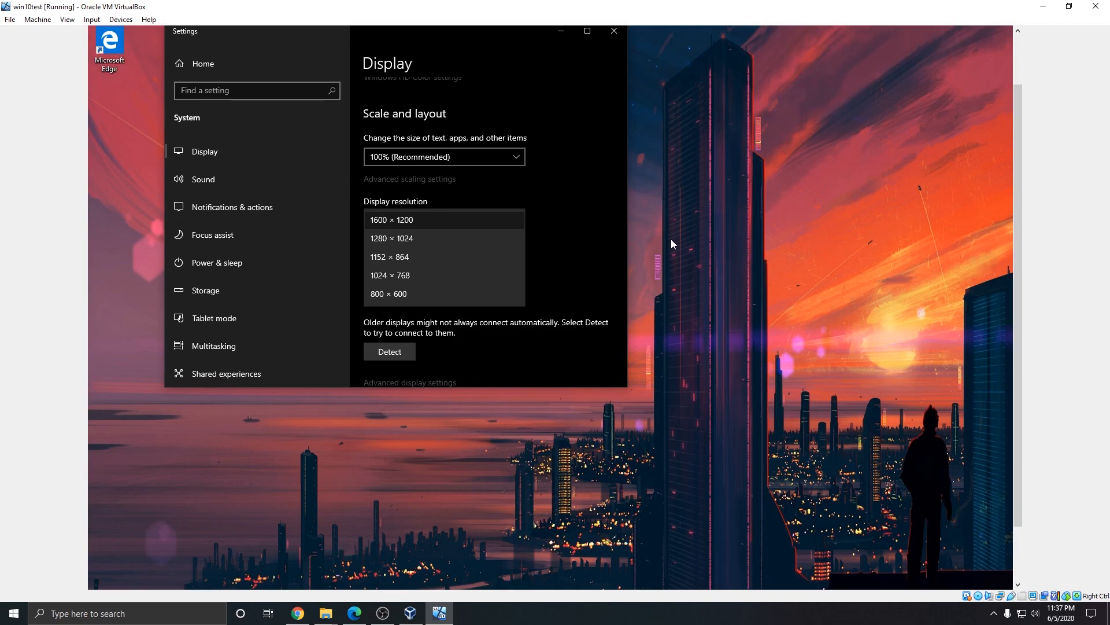
left_click(405, 239)
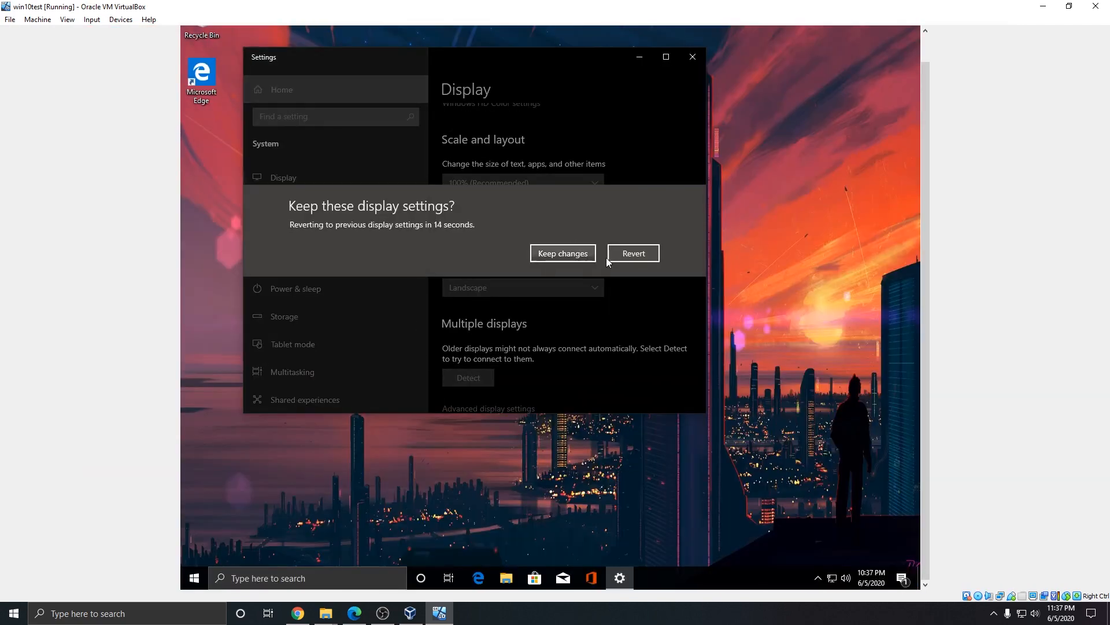
left_click(569, 255)
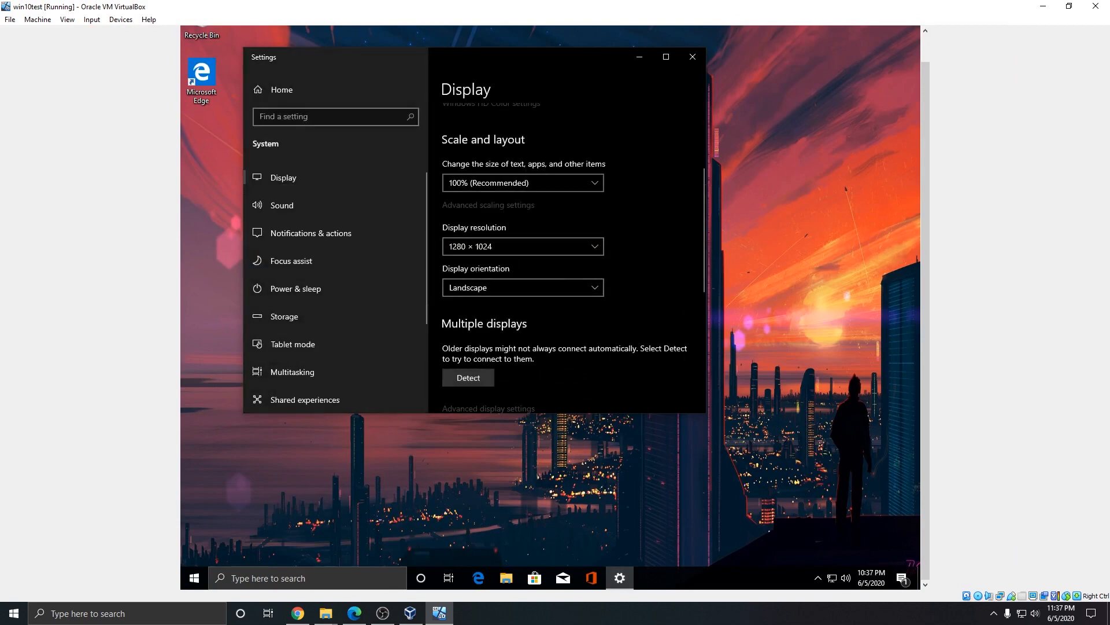
left_click(692, 57)
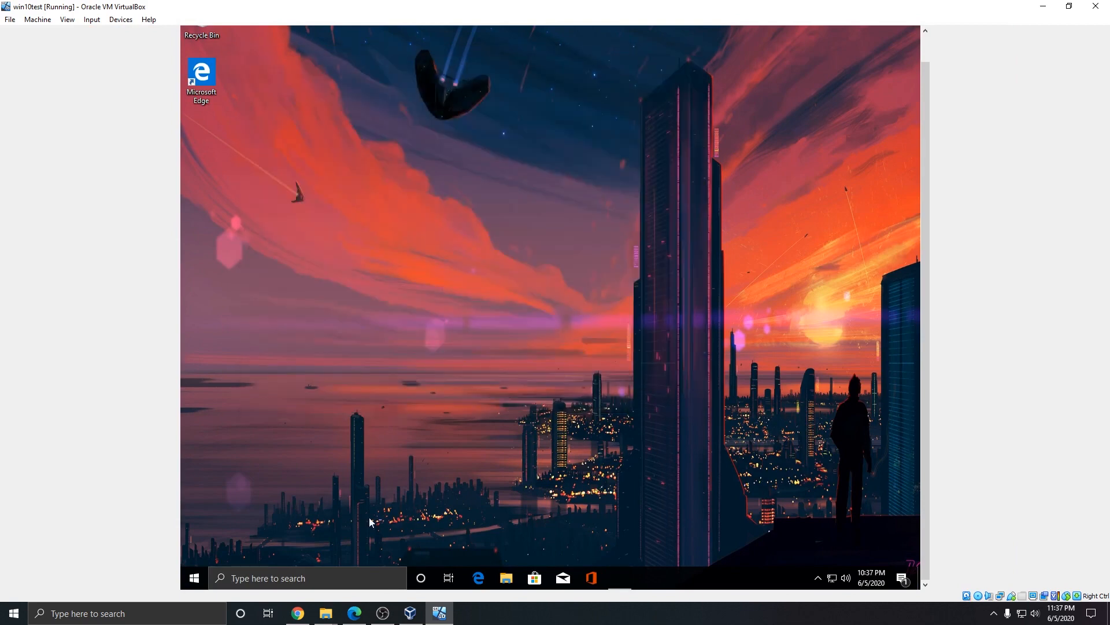
left_click(195, 578)
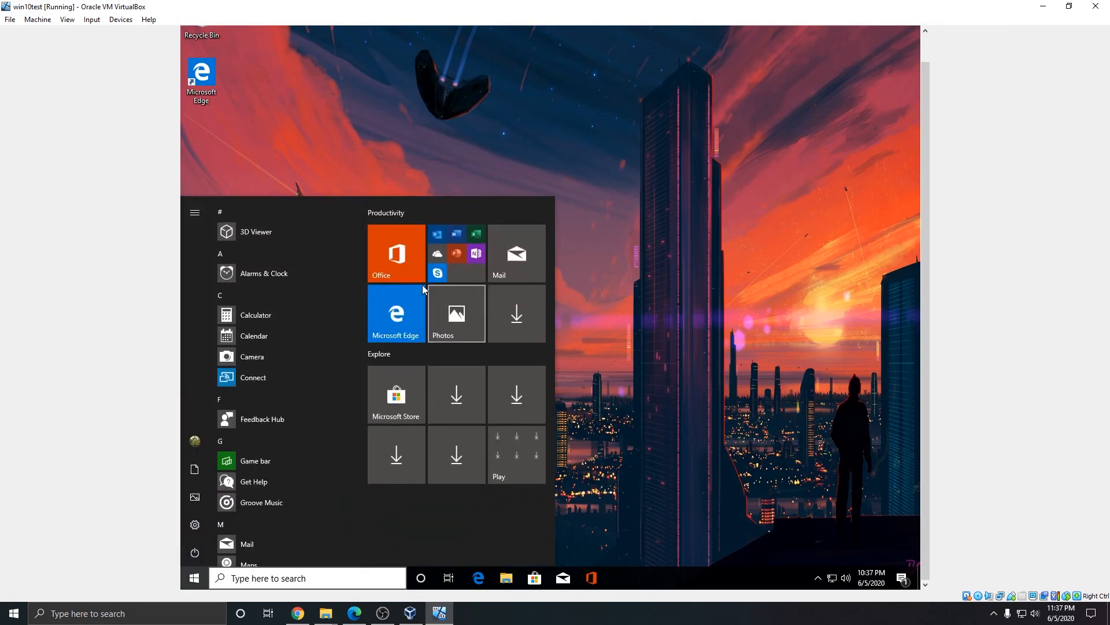
left_click(578, 352)
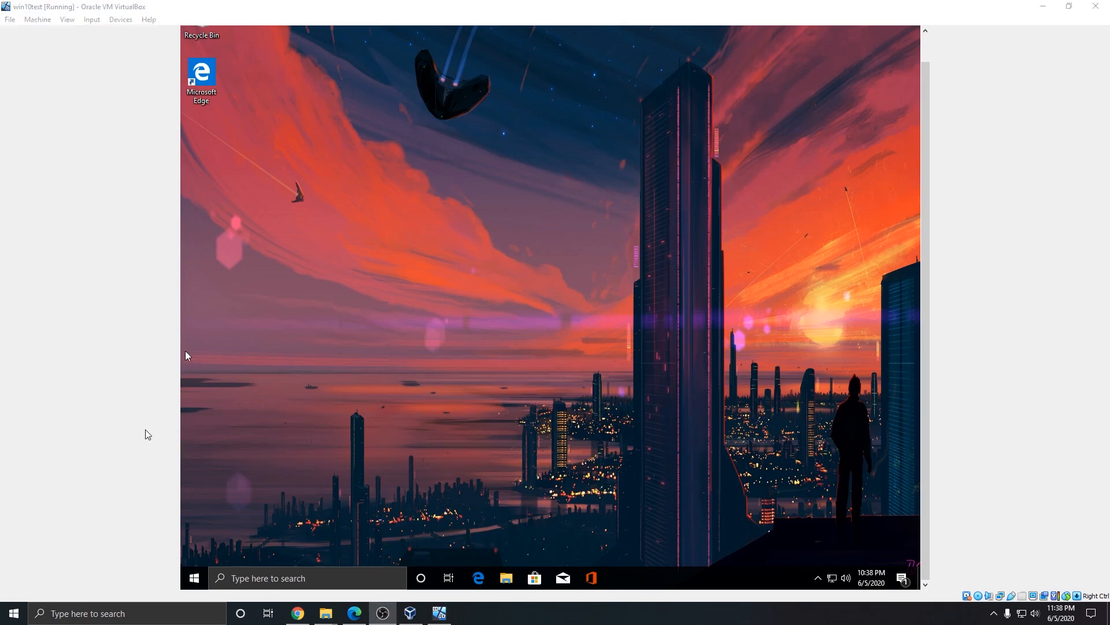
left_click(45, 21)
Step: Open win10test settings and review System, Processor, Display and Storage, ending on Display with 128 MB video memory
left_click(54, 34)
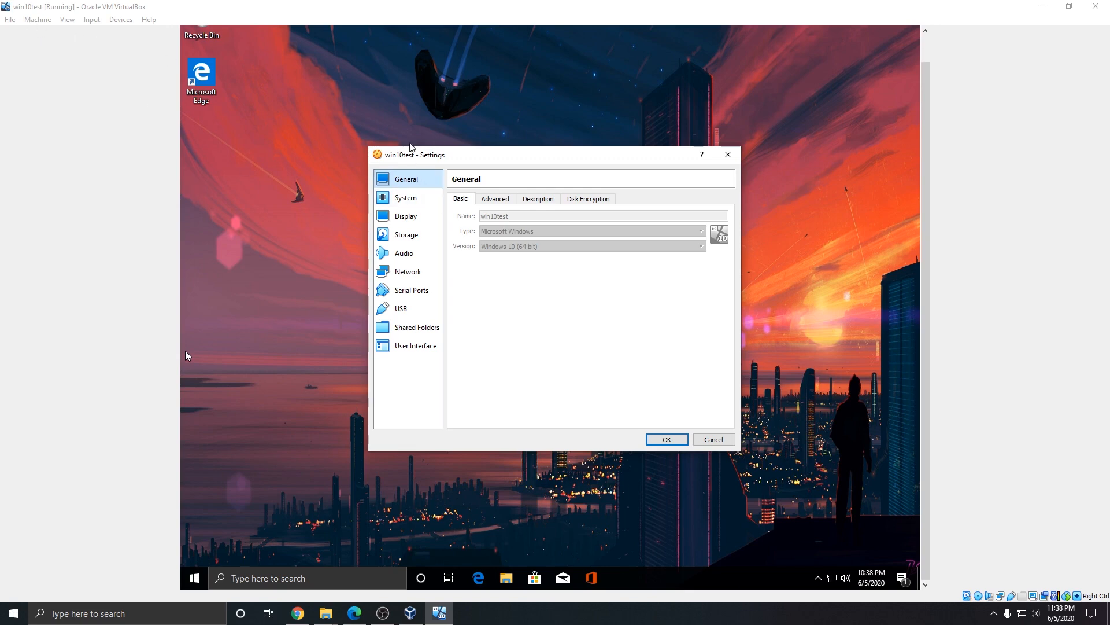
left_click(407, 198)
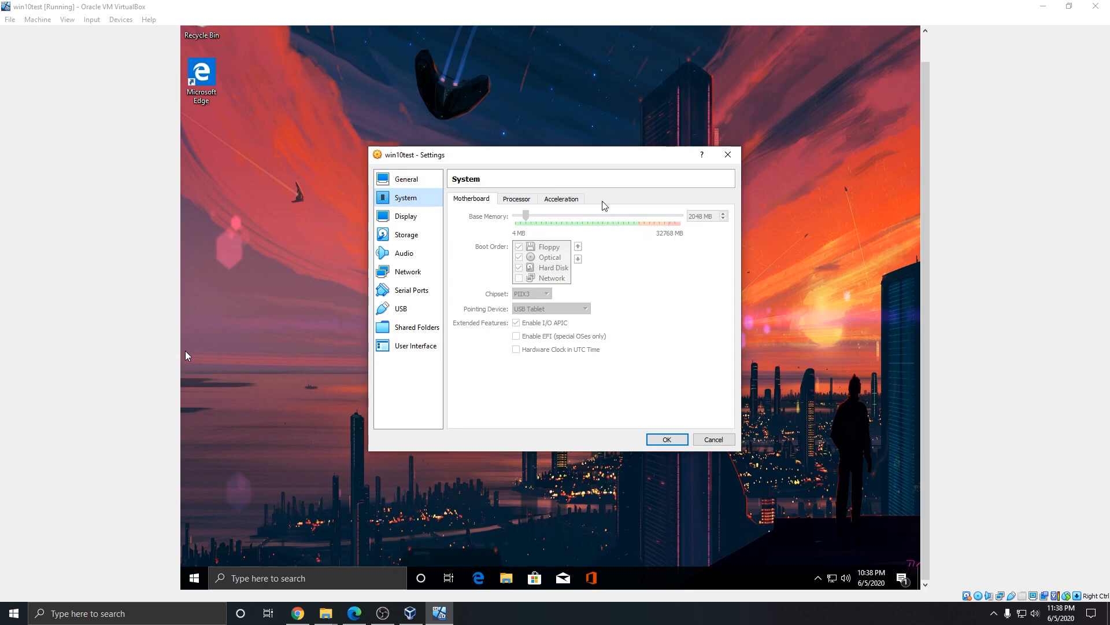
left_click(518, 200)
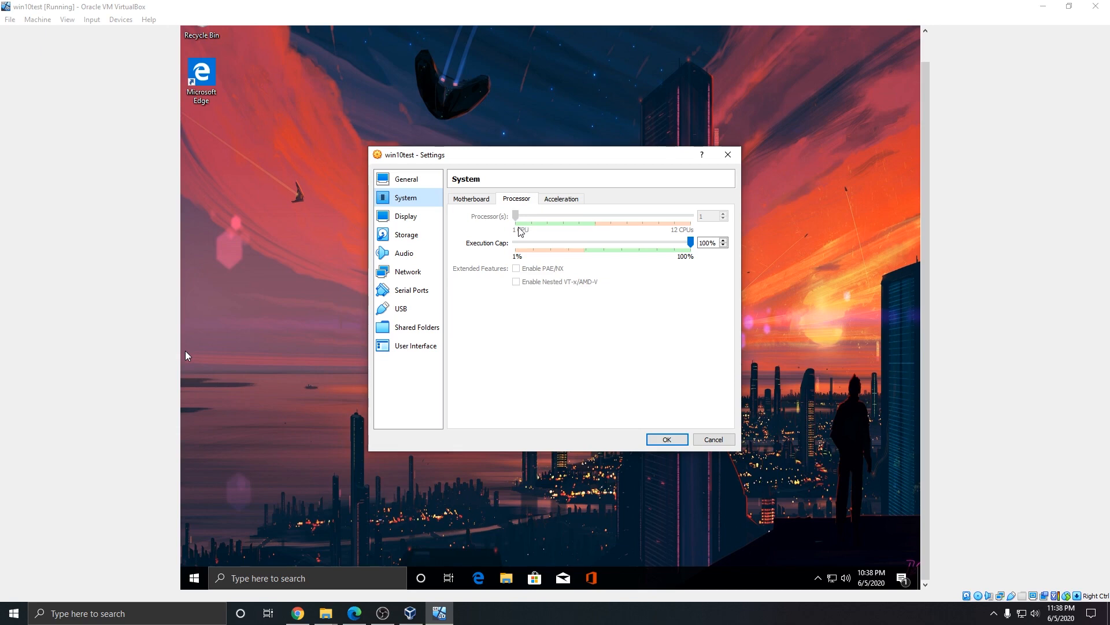
left_click(407, 219)
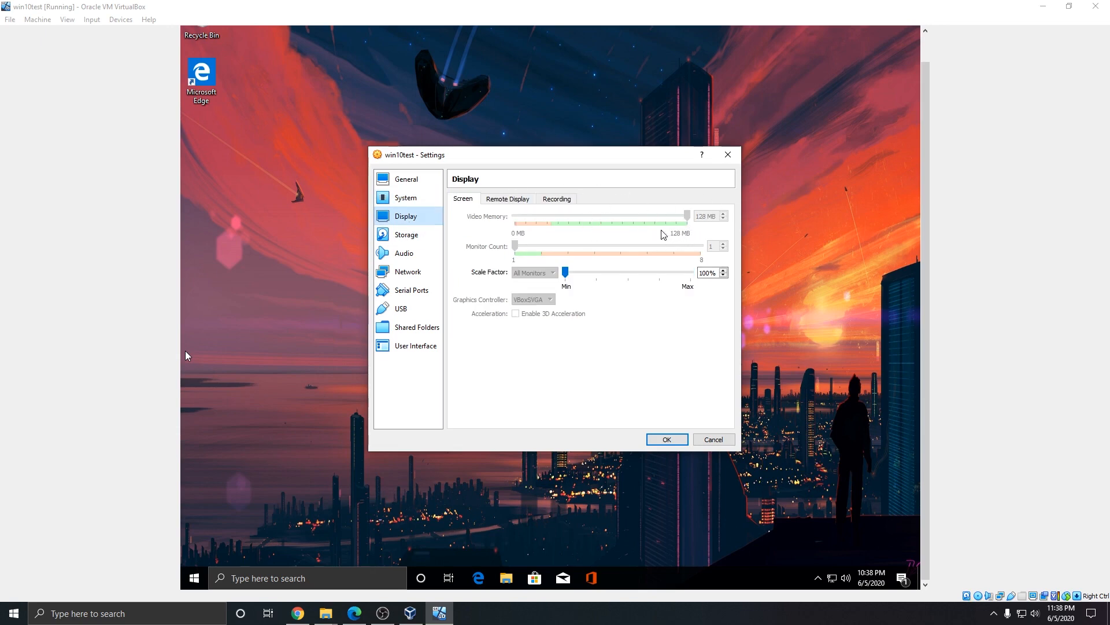
left_click(409, 235)
left_click(414, 216)
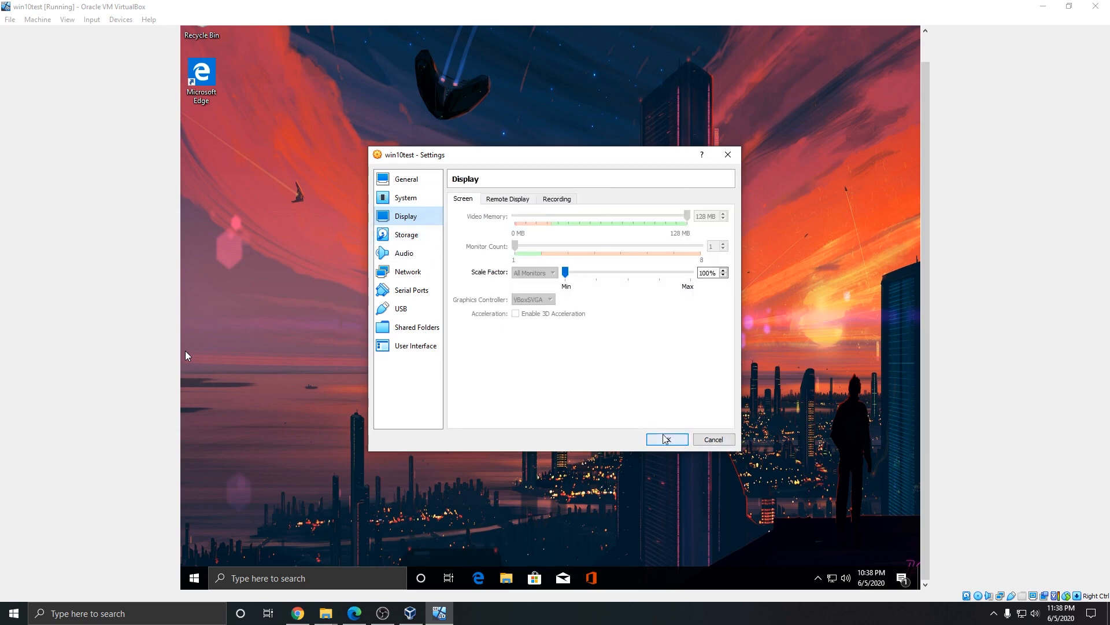